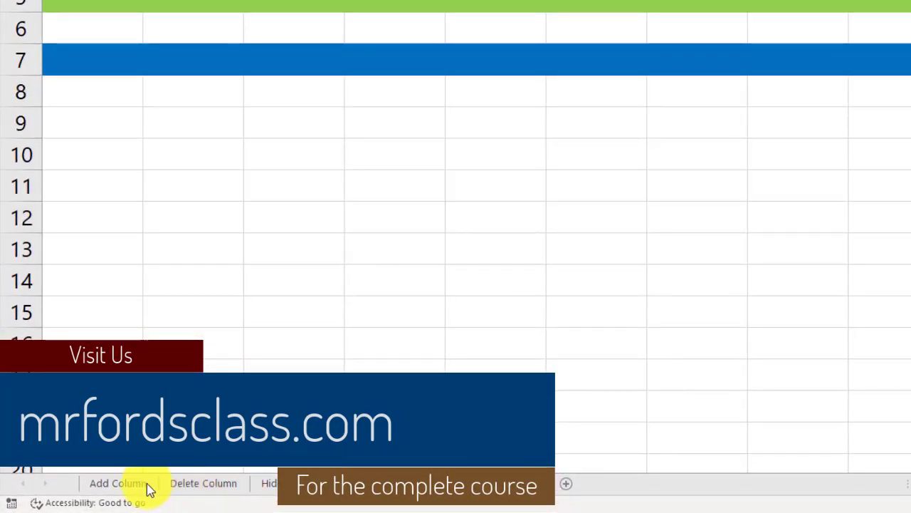
# Look through the column and row worksheets from Add Column to Hide Row, ending back on Add Column
pyautogui.click(146, 487)
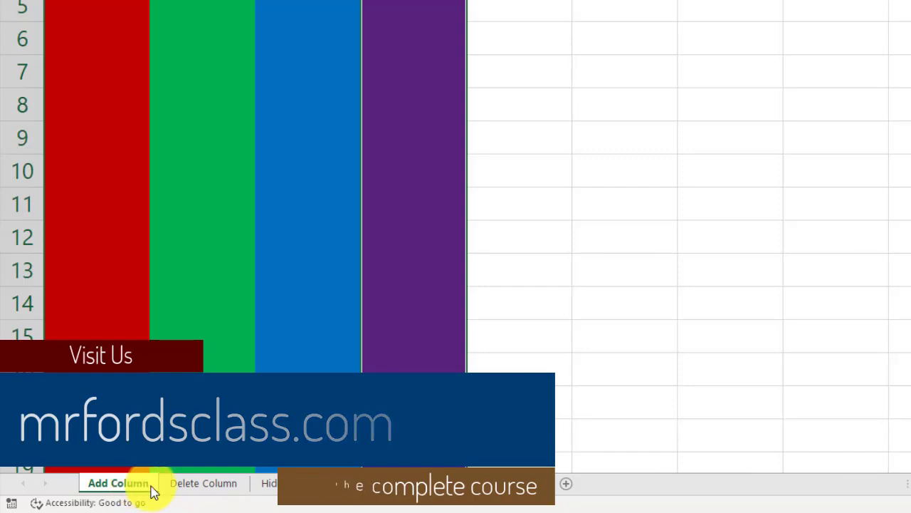
pyautogui.click(209, 487)
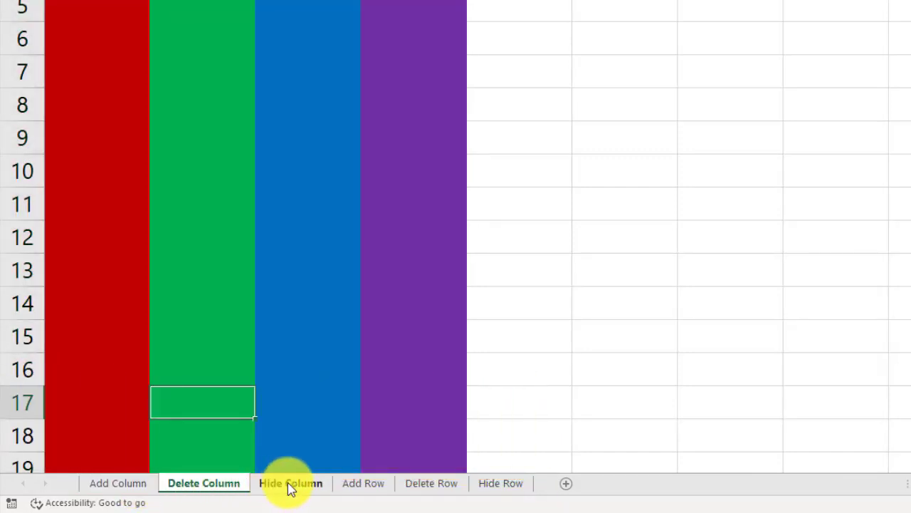
pyautogui.click(290, 484)
pyautogui.click(359, 483)
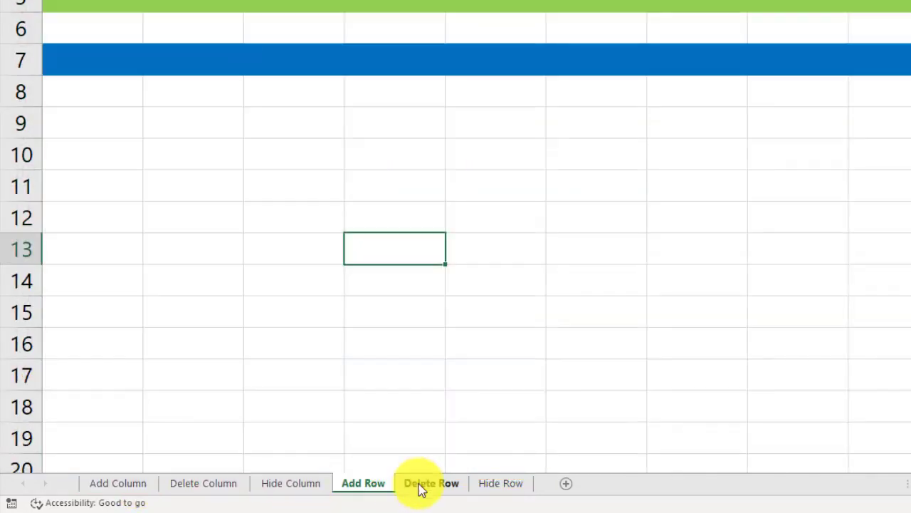
pyautogui.click(424, 485)
pyautogui.click(496, 484)
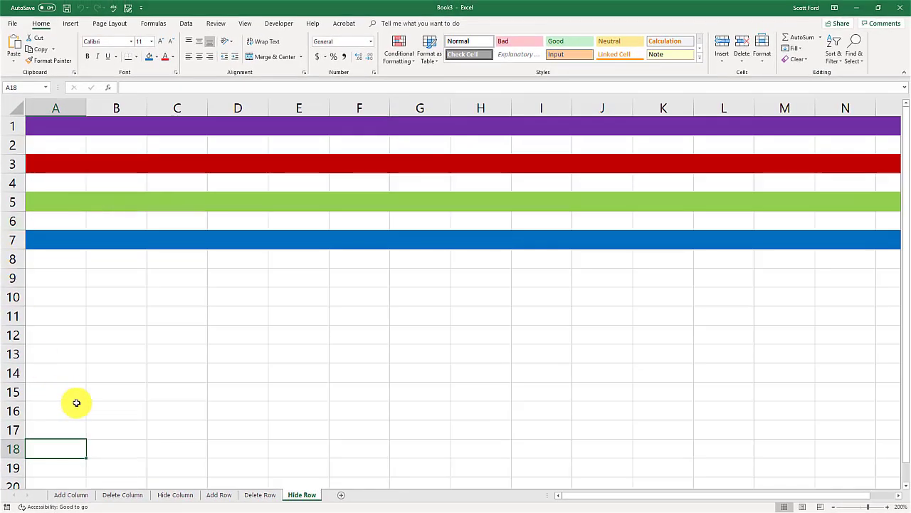
pyautogui.click(71, 494)
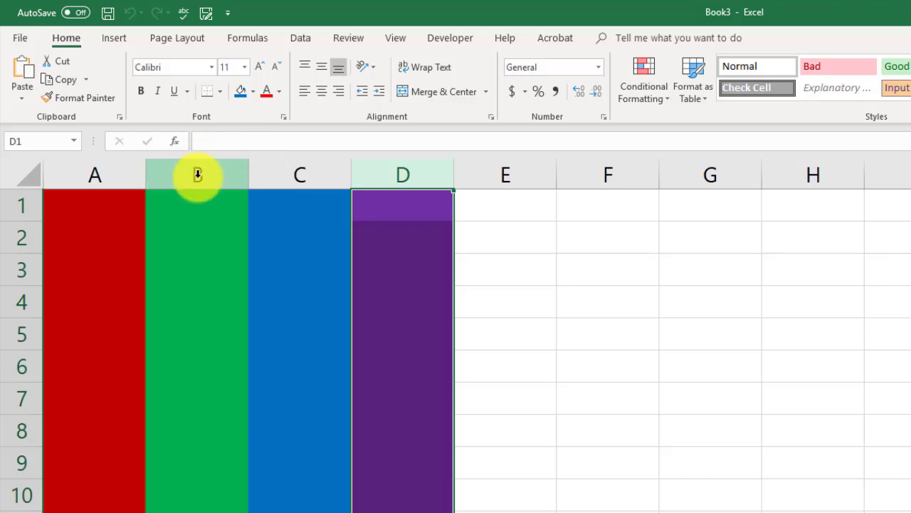
# Try inserting one column before the green column B, and undo the insertion
pyautogui.rightClick(198, 174)
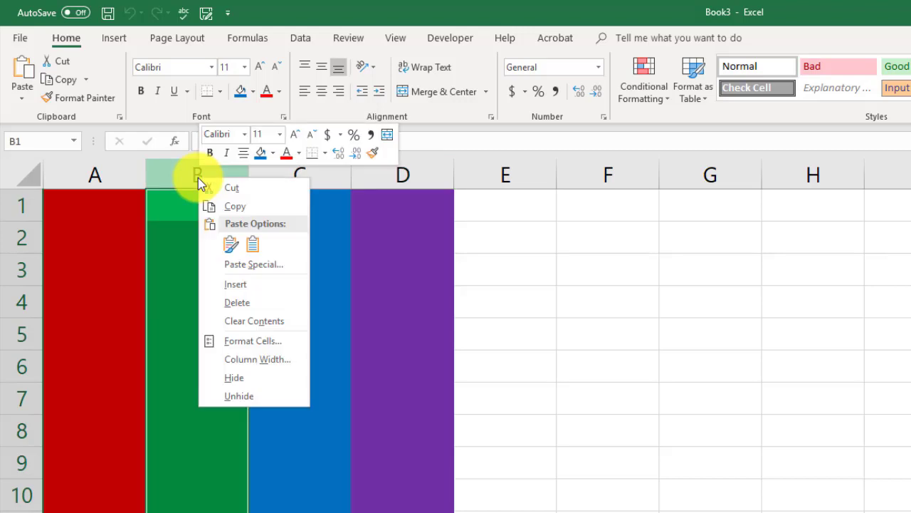
pyautogui.click(232, 285)
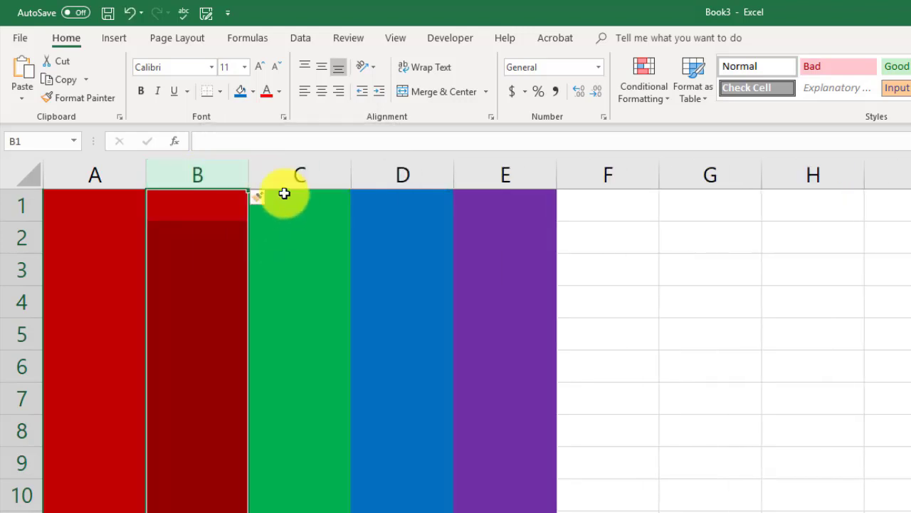
pyautogui.click(273, 172)
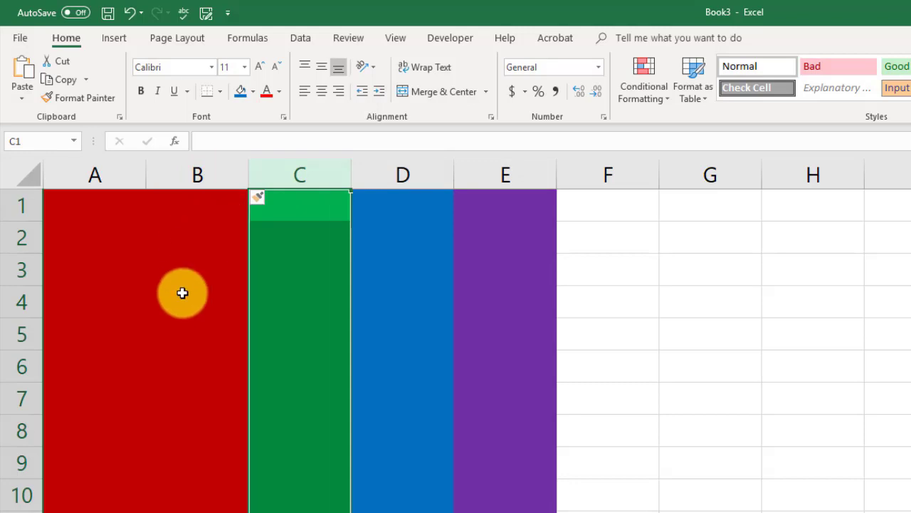
pyautogui.hotkey('ctrl', 'z')
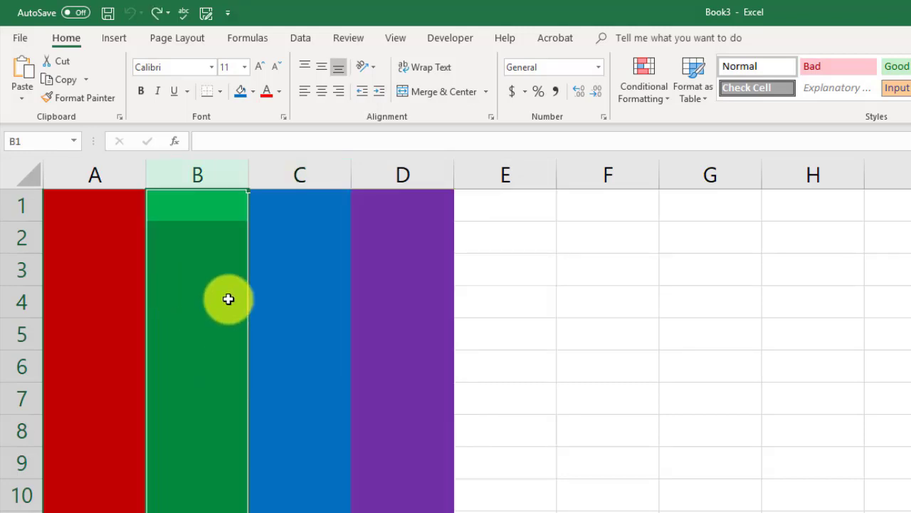
# Insert one new column before the green column B
pyautogui.rightClick(225, 173)
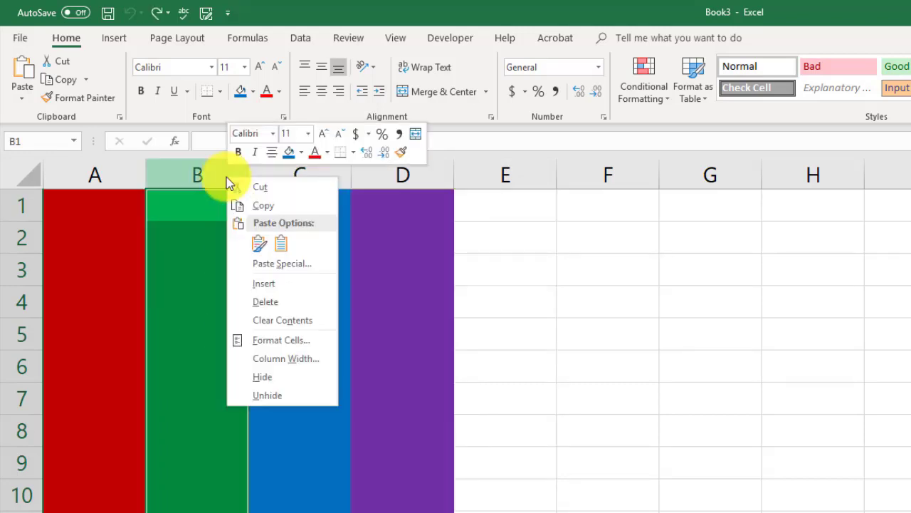
pyautogui.click(261, 285)
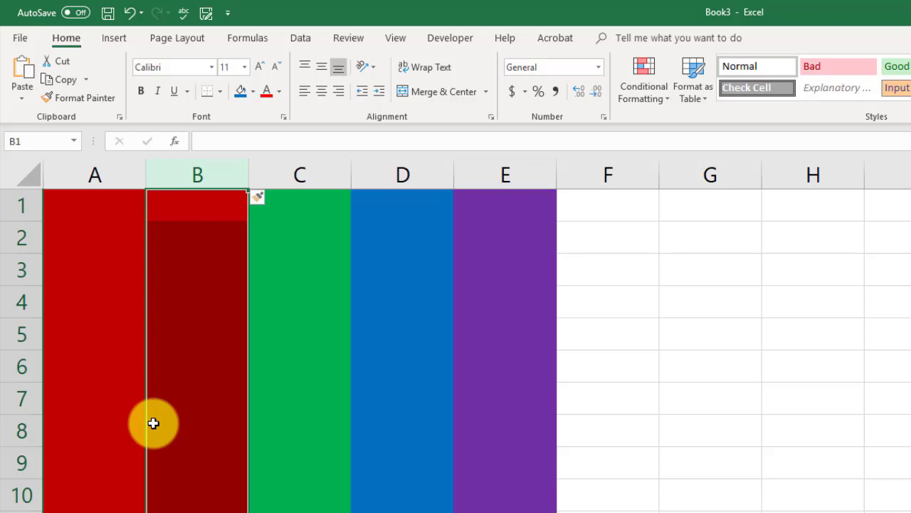
pyautogui.hotkey('ctrl', 'z')
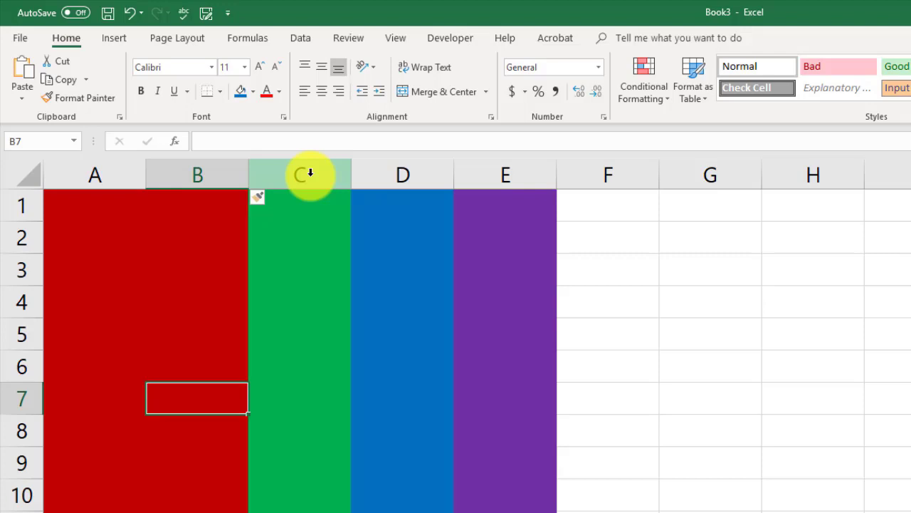
# Try inserting three columns at once before the green column C, and undo the insertion
pyautogui.moveTo(311, 172); pyautogui.dragTo(496, 172)
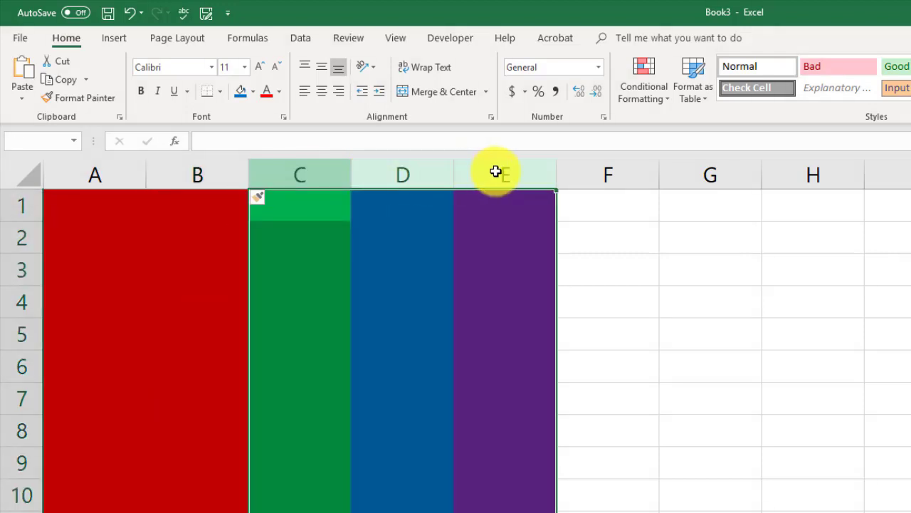
pyautogui.rightClick(425, 173)
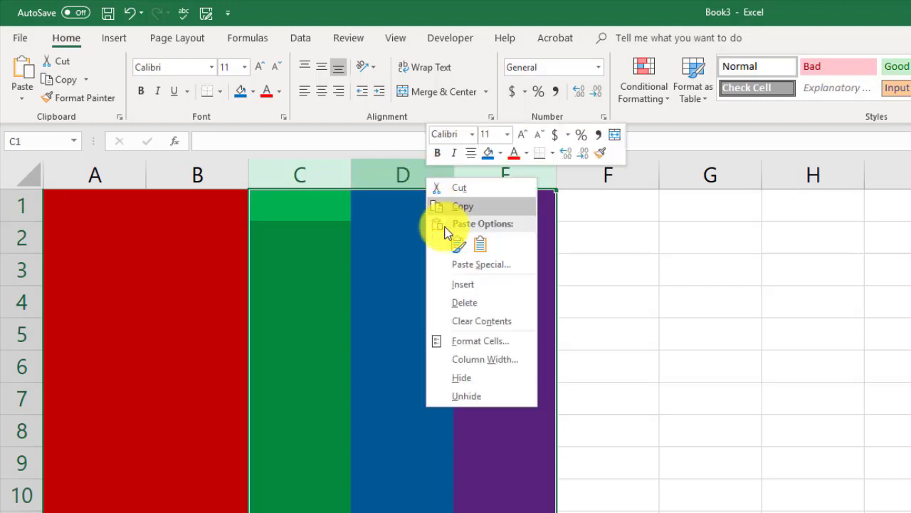
pyautogui.click(456, 284)
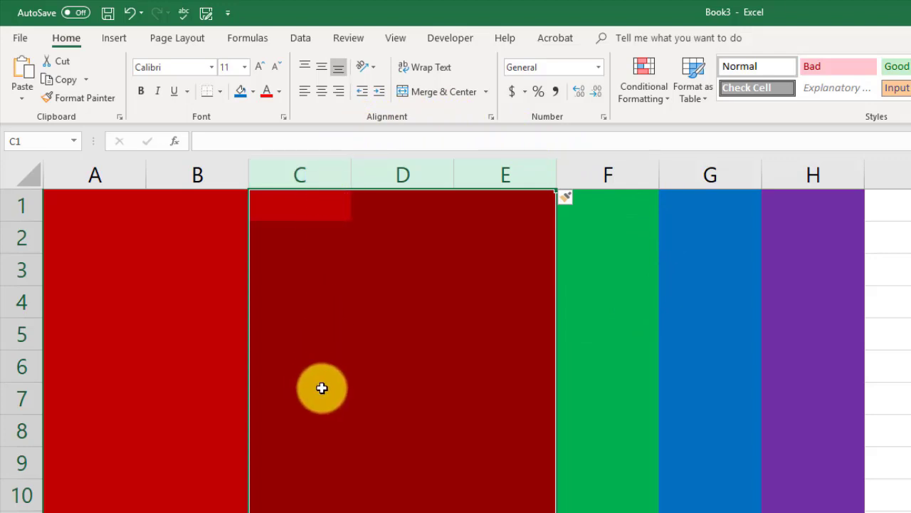
pyautogui.hotkey('ctrl', 'z')
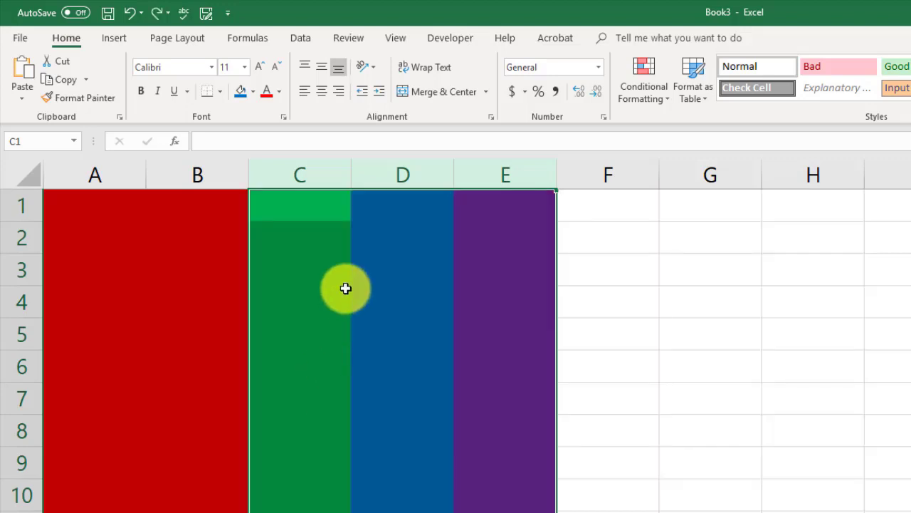
# Insert two columns at once before the blue column D and switch to the Add Row worksheet
pyautogui.click(322, 207)
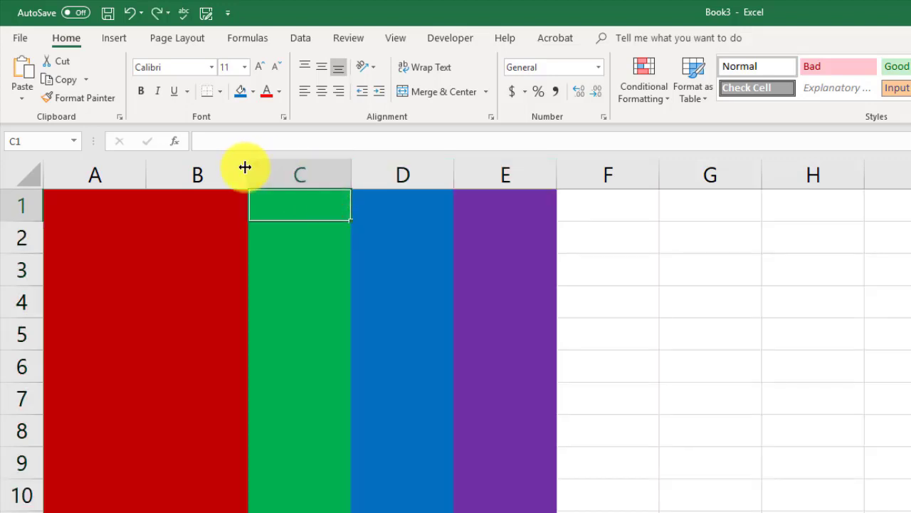
pyautogui.click(380, 177)
pyautogui.moveTo(381, 177); pyautogui.dragTo(482, 177)
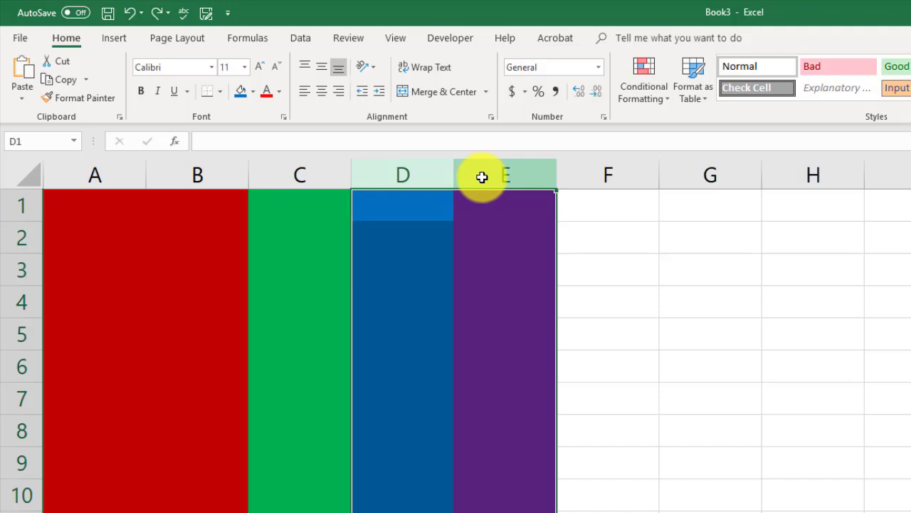
pyautogui.rightClick(482, 177)
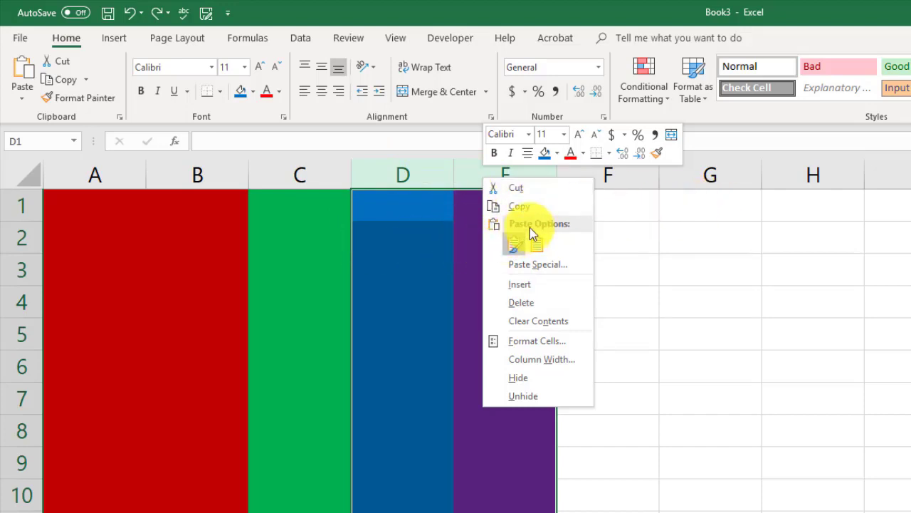
pyautogui.click(521, 284)
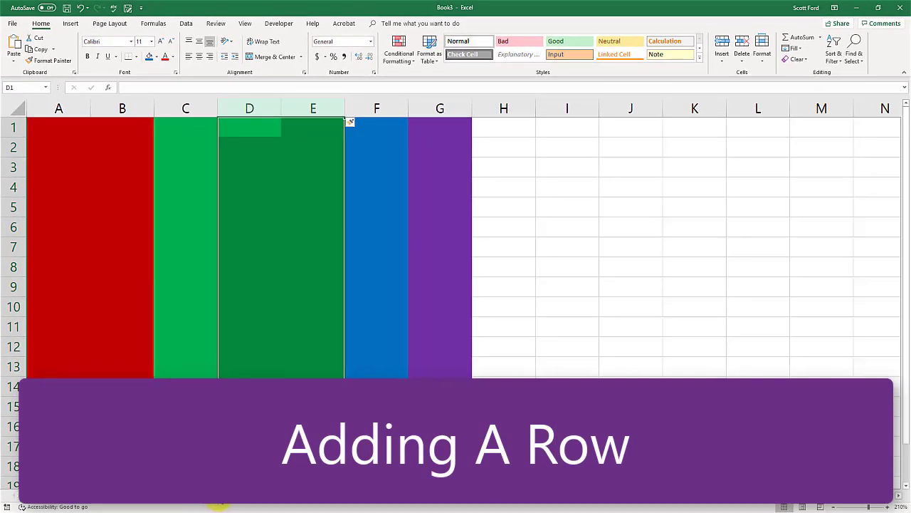
pyautogui.click(215, 495)
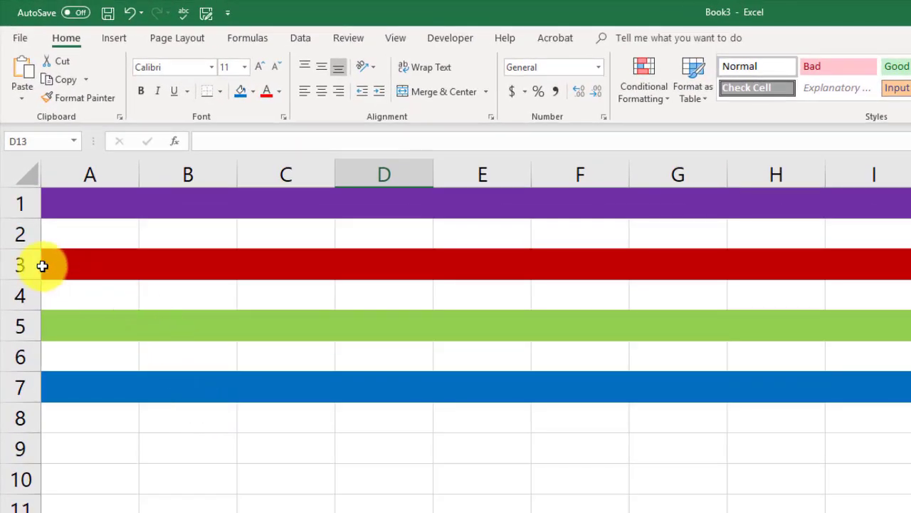
# Try inserting a single row above the green row 5 three times, undoing each insertion
pyautogui.click(23, 321)
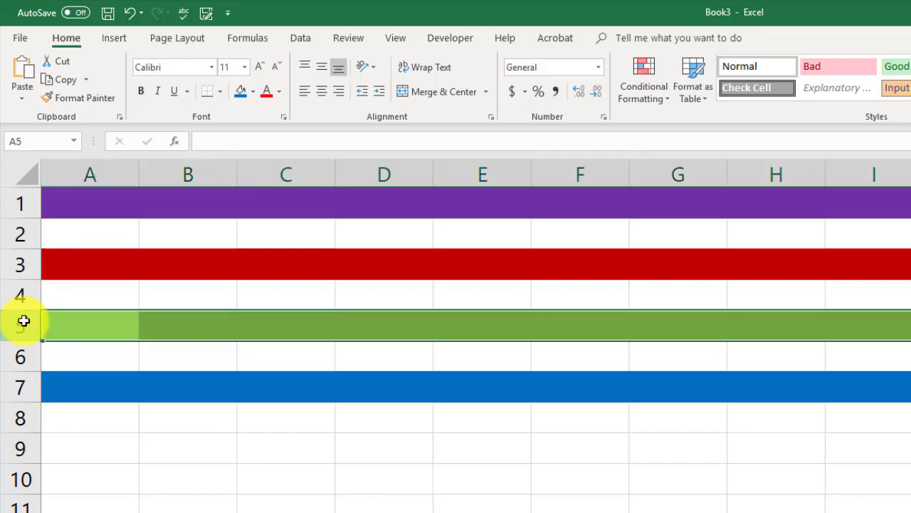
pyautogui.rightClick(24, 323)
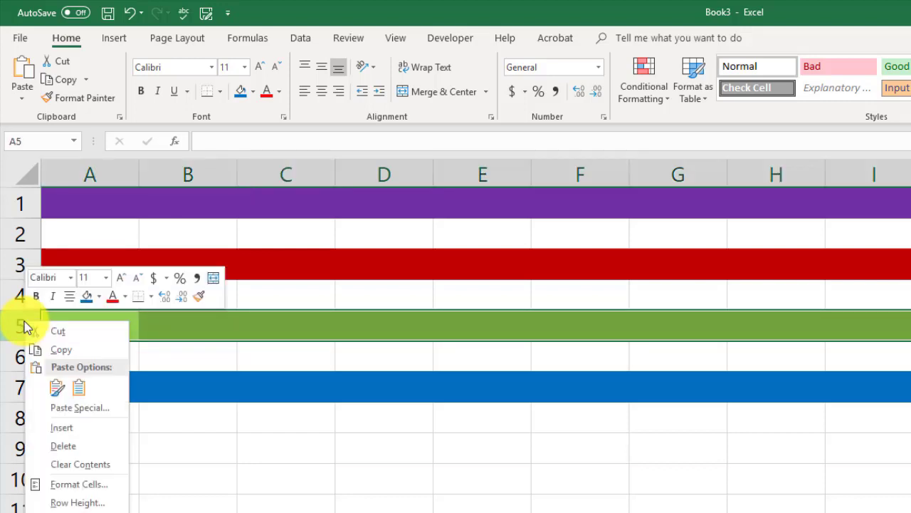
pyautogui.click(67, 428)
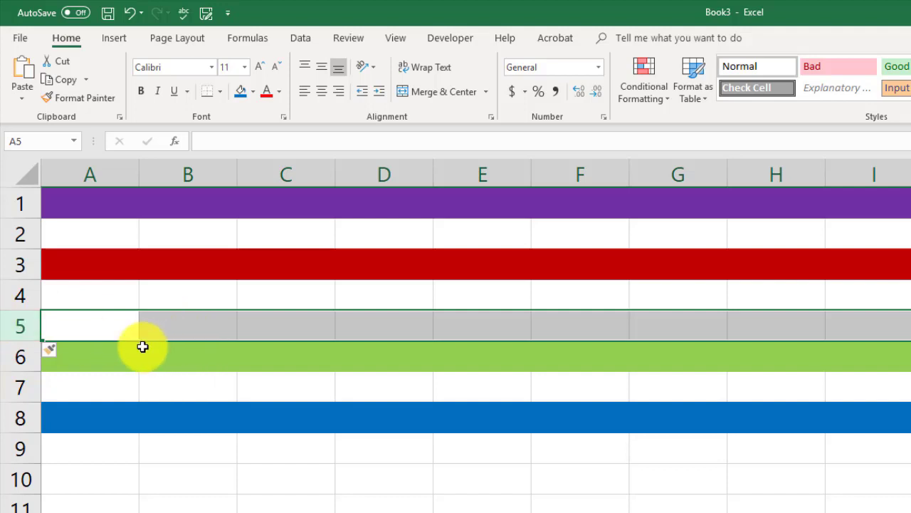
pyautogui.hotkey('ctrl', '-')
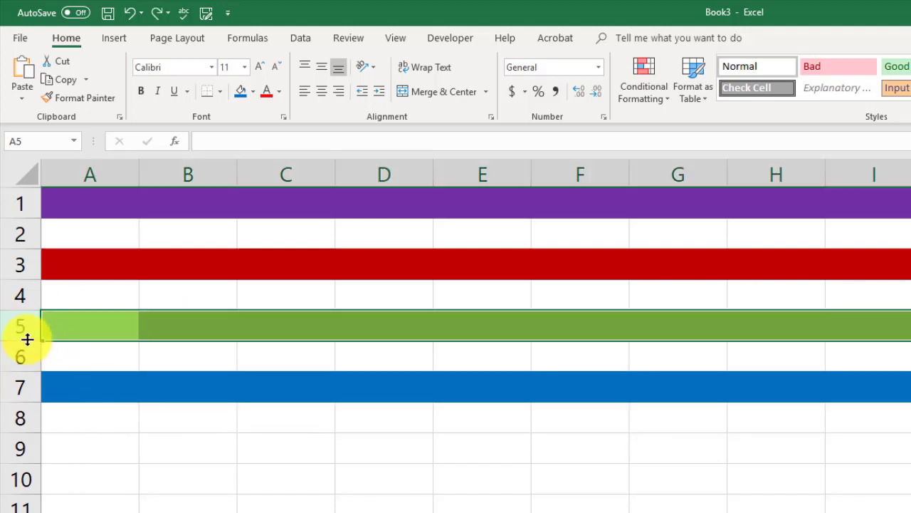
pyautogui.rightClick(20, 322)
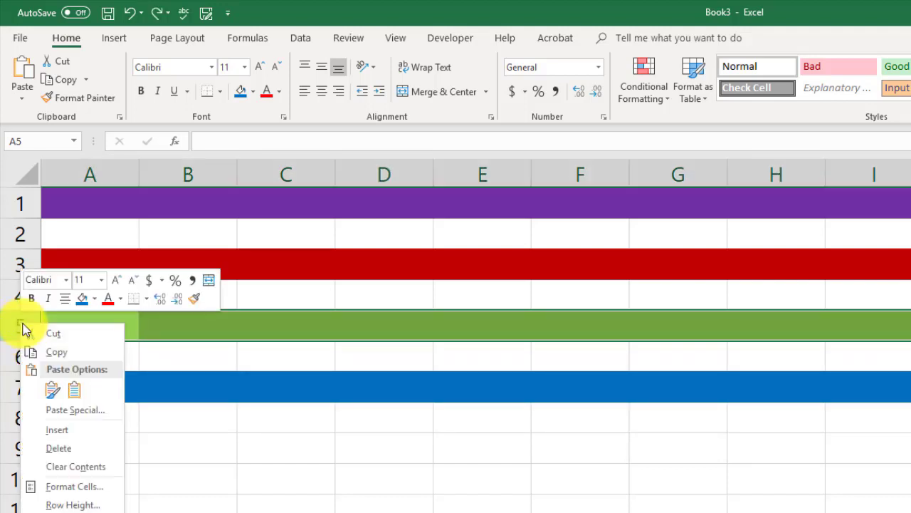
pyautogui.click(77, 429)
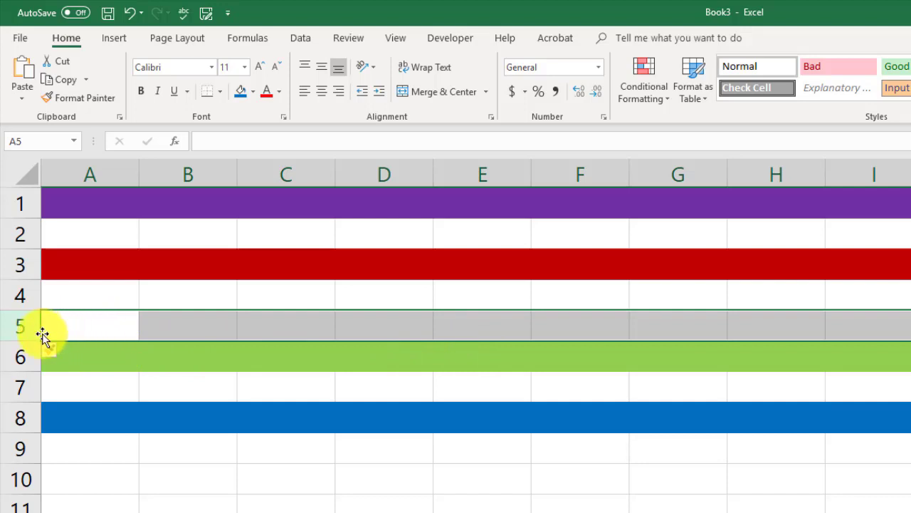
pyautogui.hotkey('ctrl', 'z')
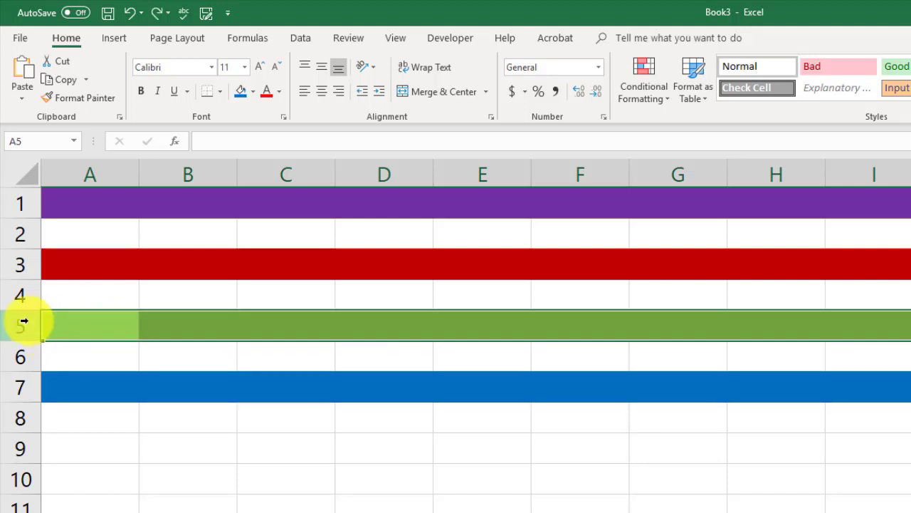
pyautogui.rightClick(23, 323)
pyautogui.click(74, 427)
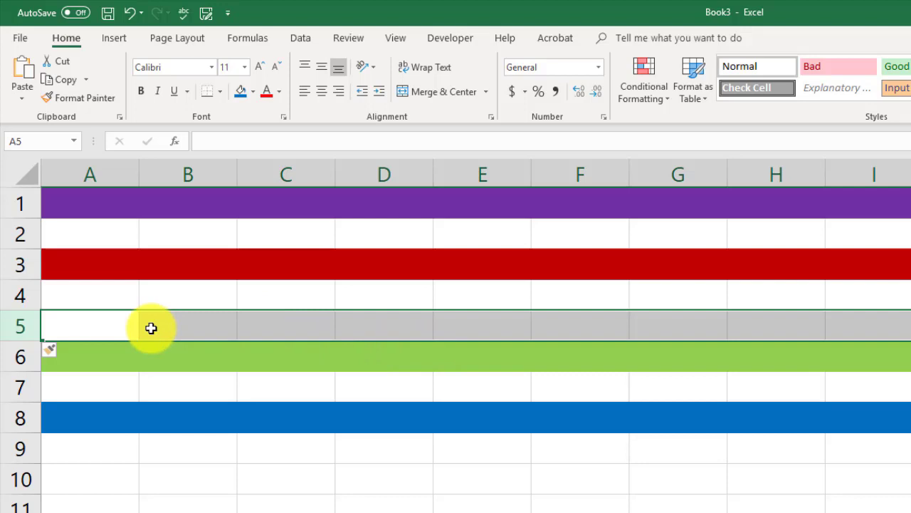
pyautogui.hotkey('ctrl', 'z')
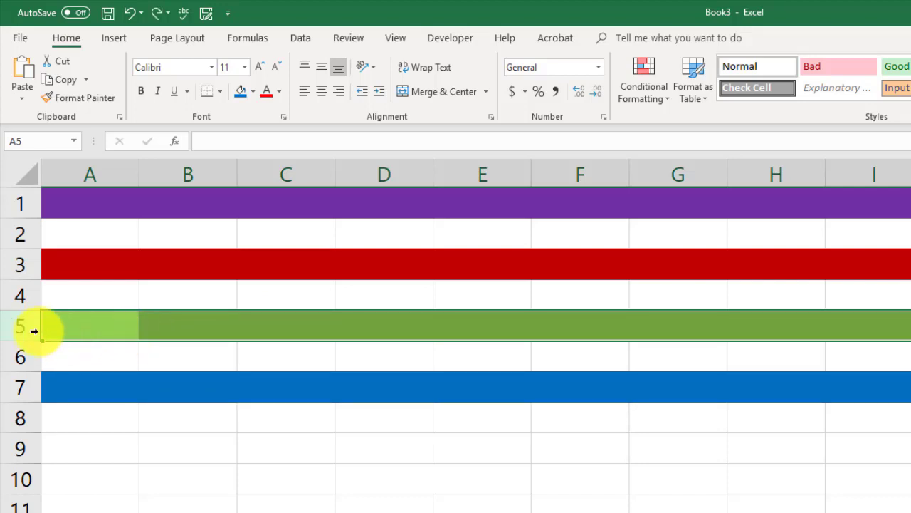
# Insert two rows at once above the green row 5
pyautogui.moveTo(28, 329); pyautogui.dragTo(17, 363)
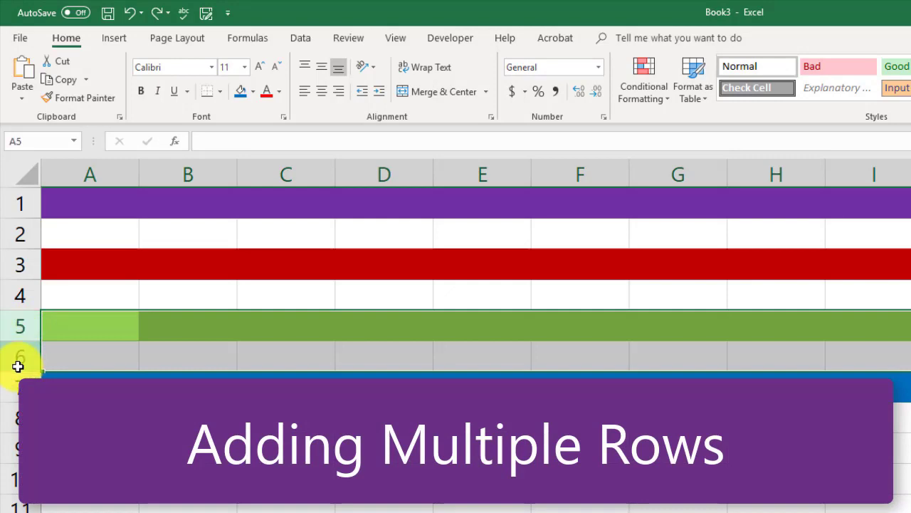
pyautogui.rightClick(18, 326)
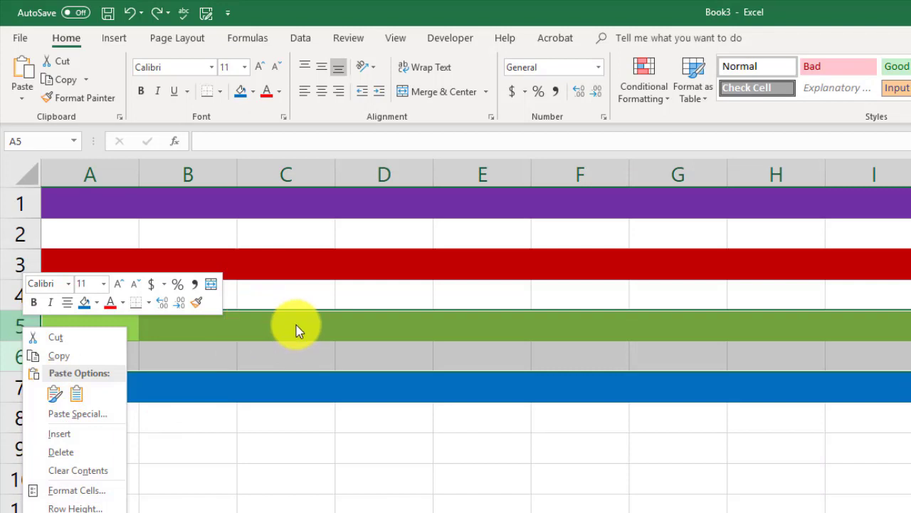
pyautogui.click(60, 433)
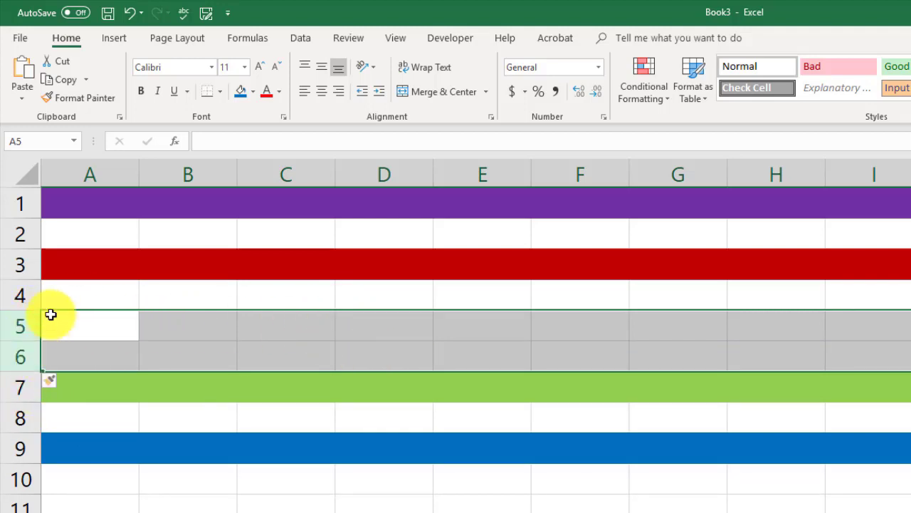
# Switch to the worksheet for deleting columns, and try deleting the blue column C twice, undoing each deletion
pyautogui.click(204, 477)
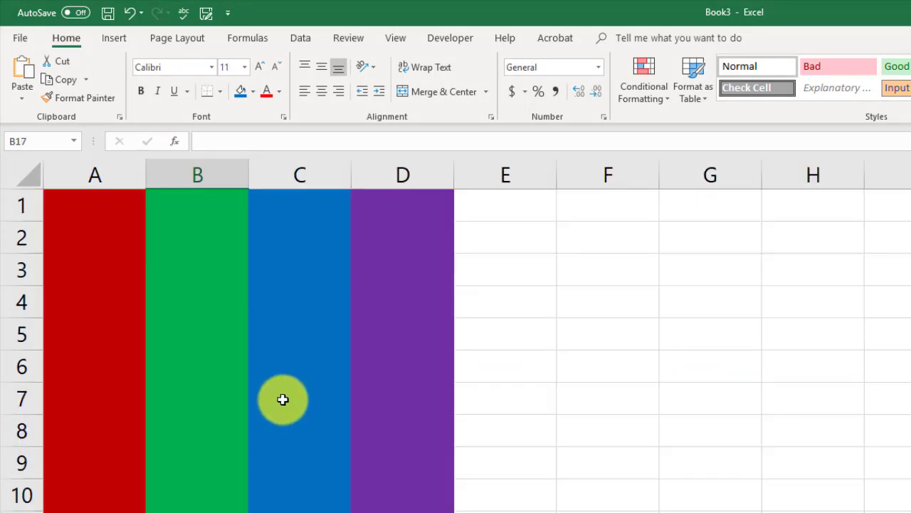
pyautogui.click(291, 174)
pyautogui.rightClick(291, 175)
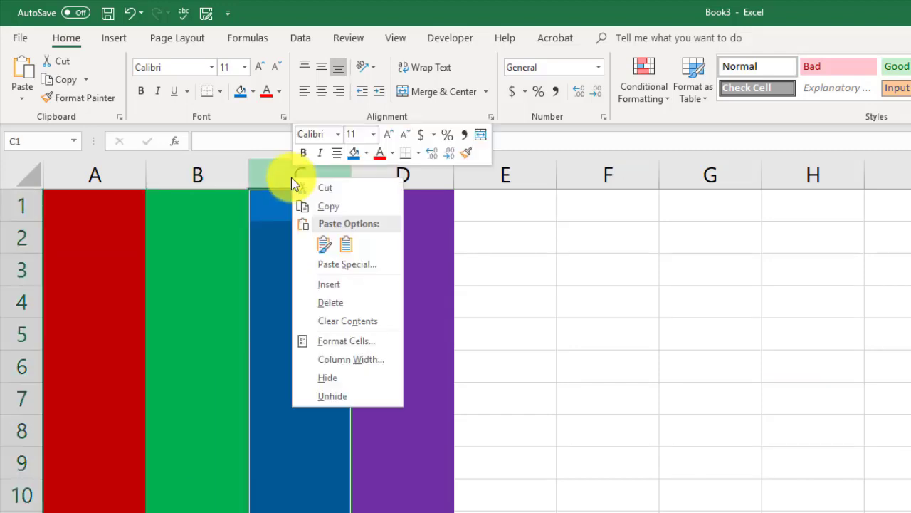
pyautogui.click(347, 304)
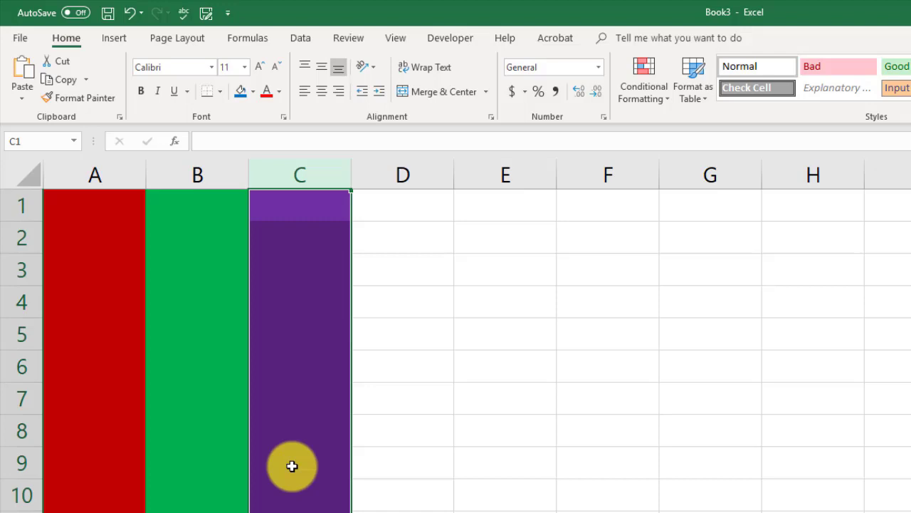
pyautogui.hotkey('ctrl', 'z')
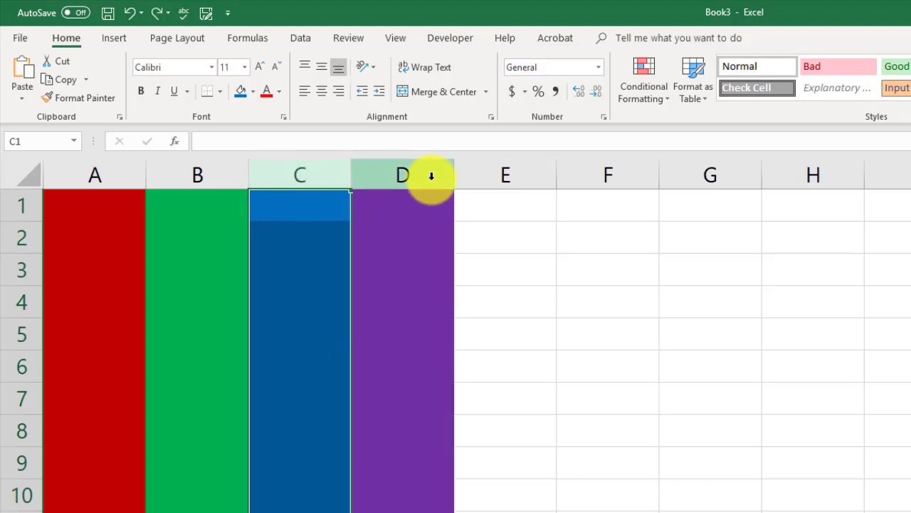
pyautogui.rightClick(331, 169)
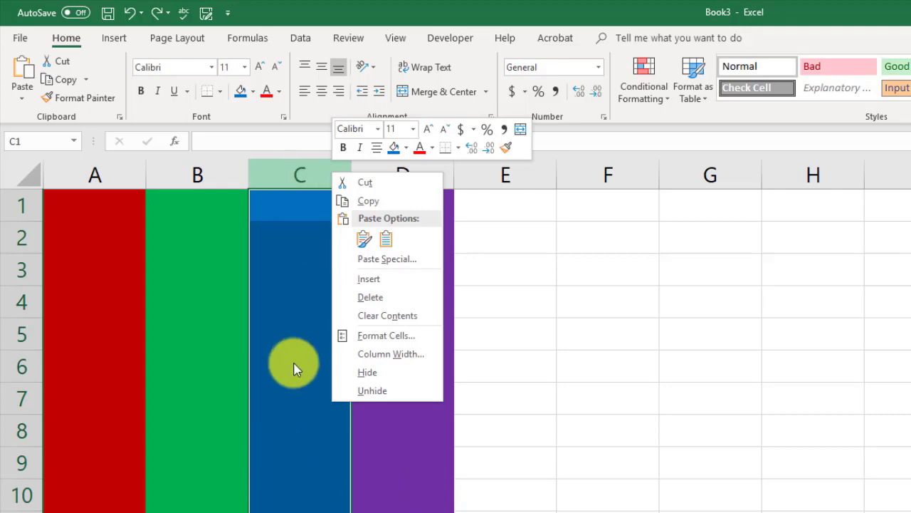
pyautogui.click(392, 306)
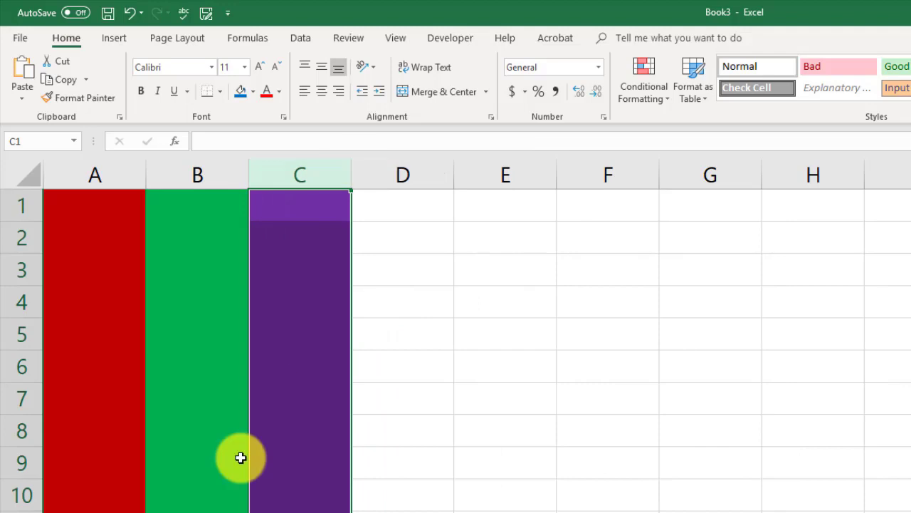
pyautogui.hotkey('ctrl', 'z')
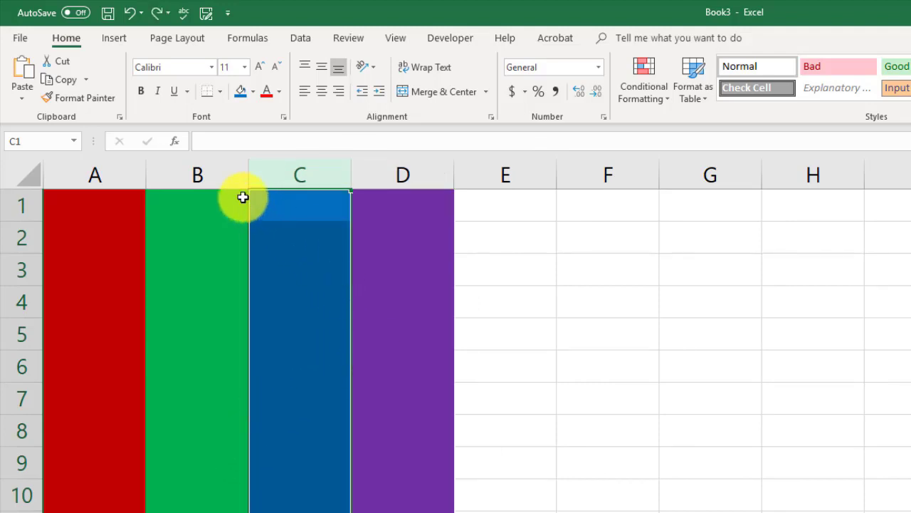
# Try deleting the green column B and the blue column C together, and undo the deletion
pyautogui.moveTo(198, 175); pyautogui.dragTo(304, 178)
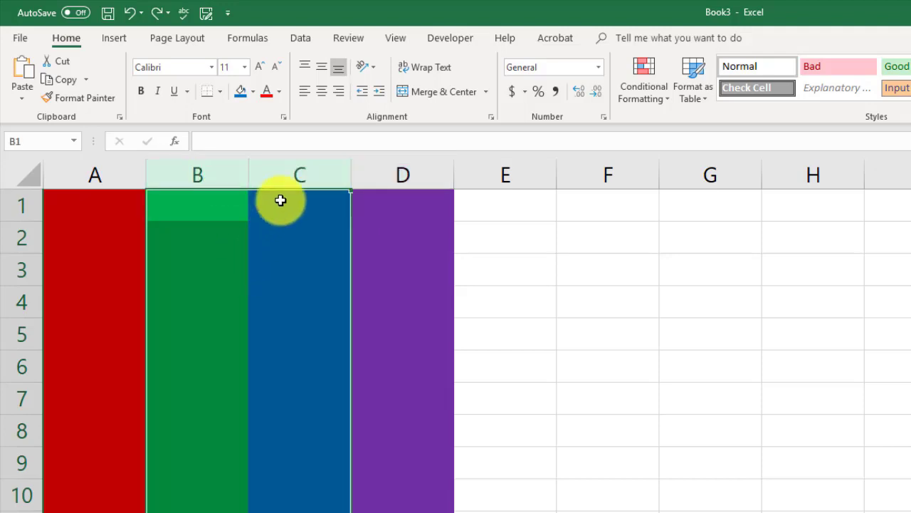
pyautogui.rightClick(299, 178)
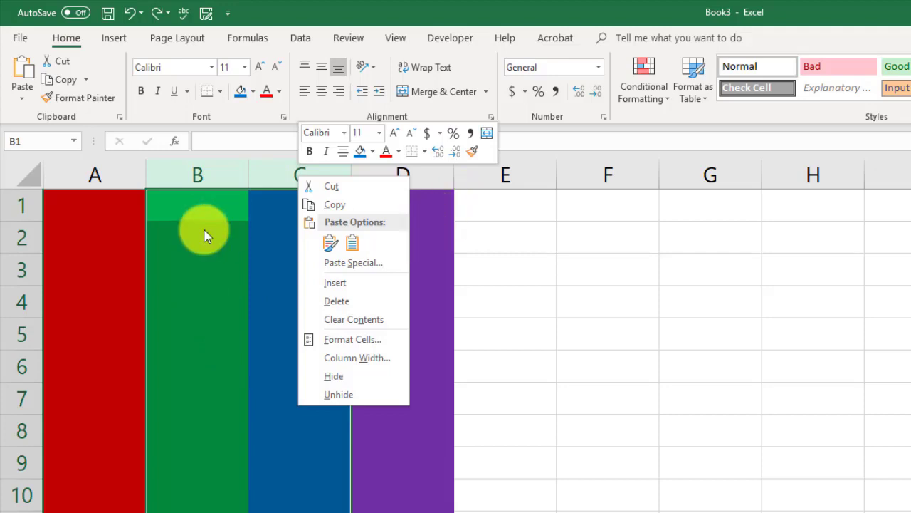
pyautogui.click(347, 307)
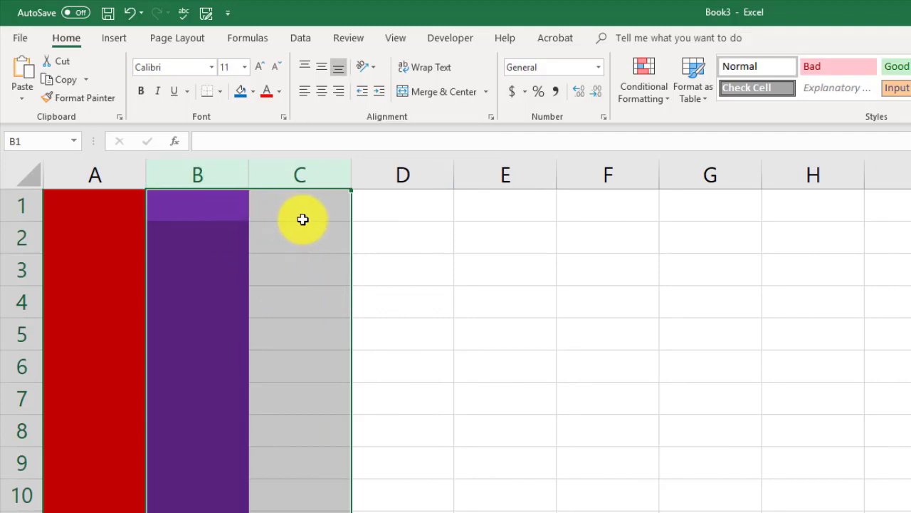
pyautogui.hotkey('ctrl', 'z')
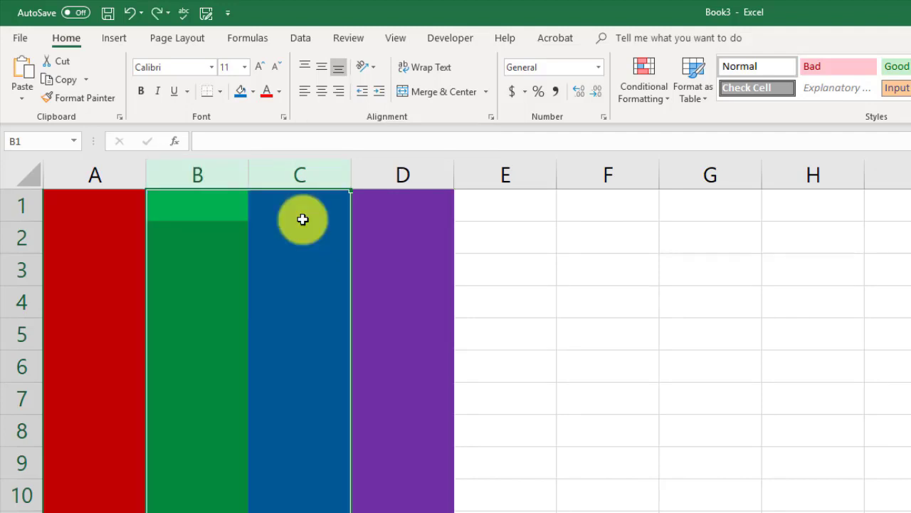
# Delete columns B and C together once more, undo the deletion, and redo it
pyautogui.rightClick(296, 177)
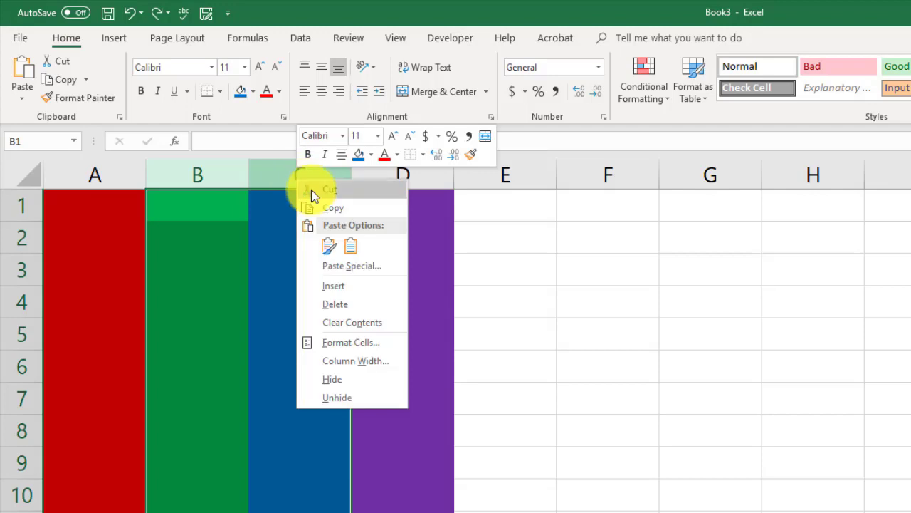
pyautogui.click(333, 304)
pyautogui.hotkey('ctrl', 'z')
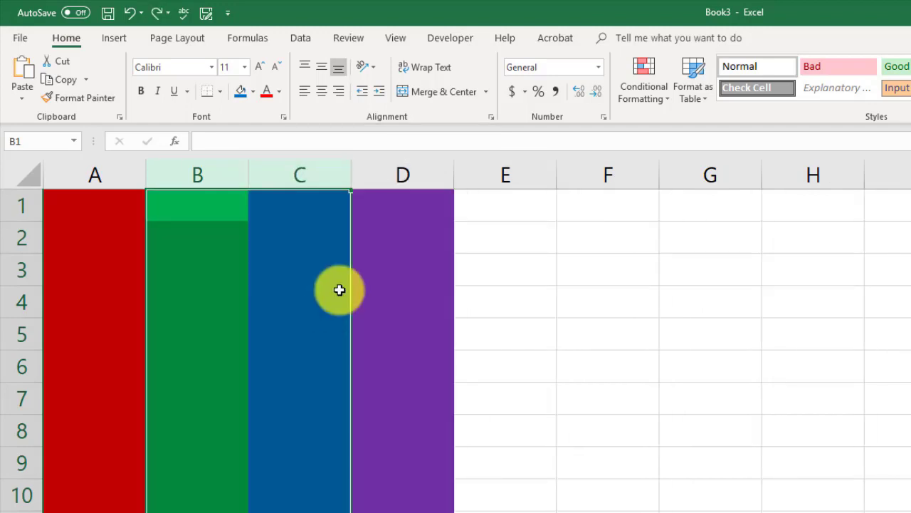
pyautogui.click(158, 17)
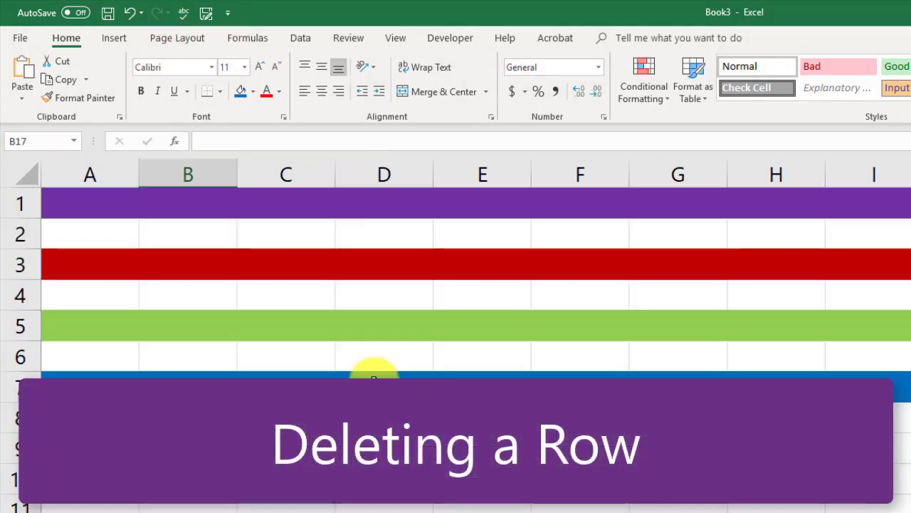
# Try deleting the red row 3 twice, undoing each deletion
pyautogui.click(15, 265)
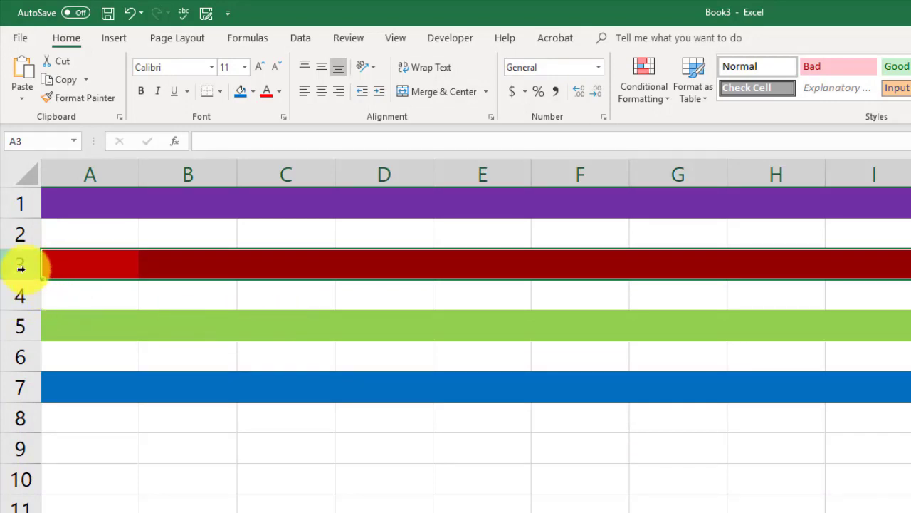
pyautogui.rightClick(22, 268)
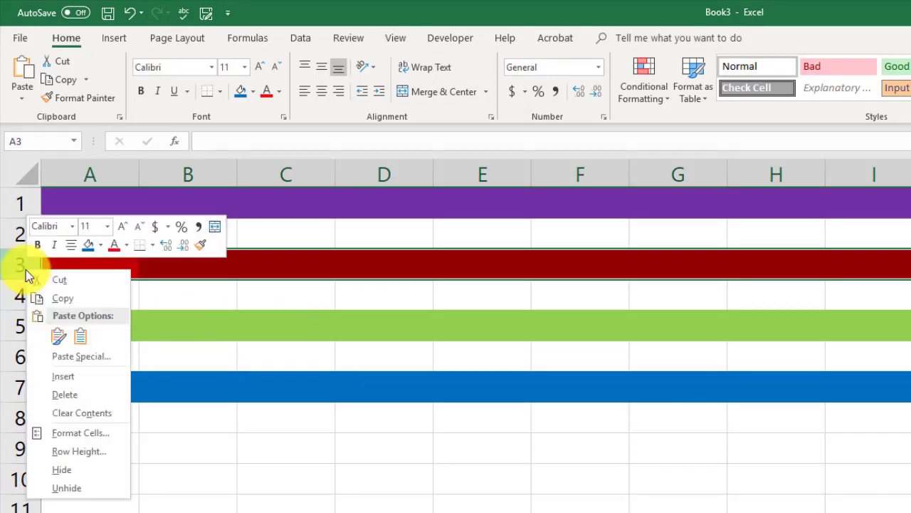
pyautogui.click(77, 399)
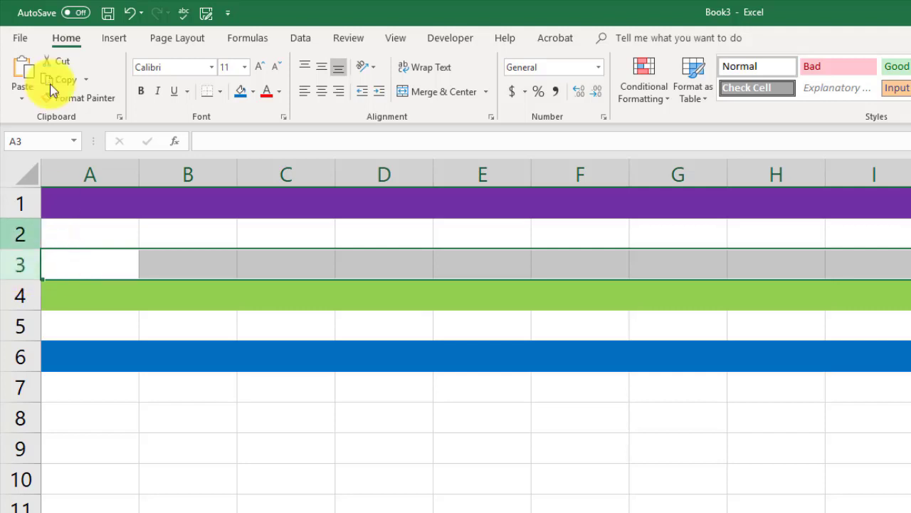
pyautogui.click(131, 14)
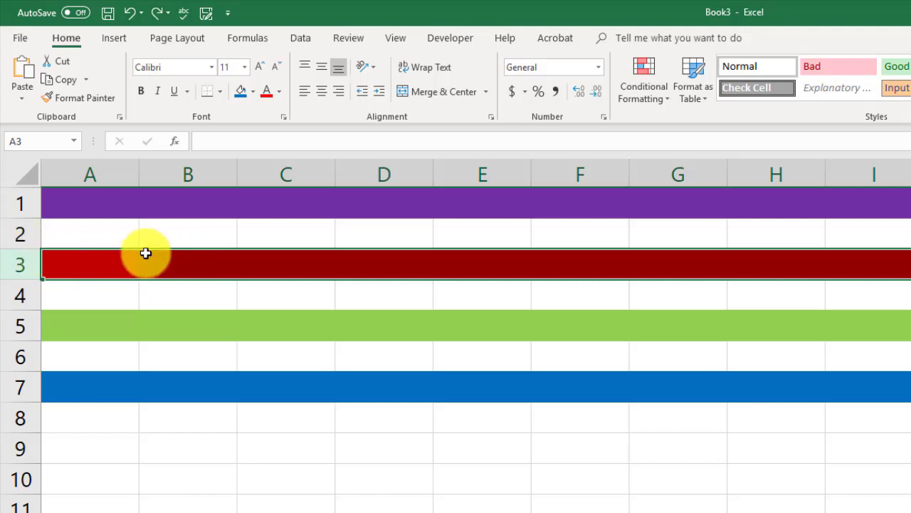
pyautogui.rightClick(29, 261)
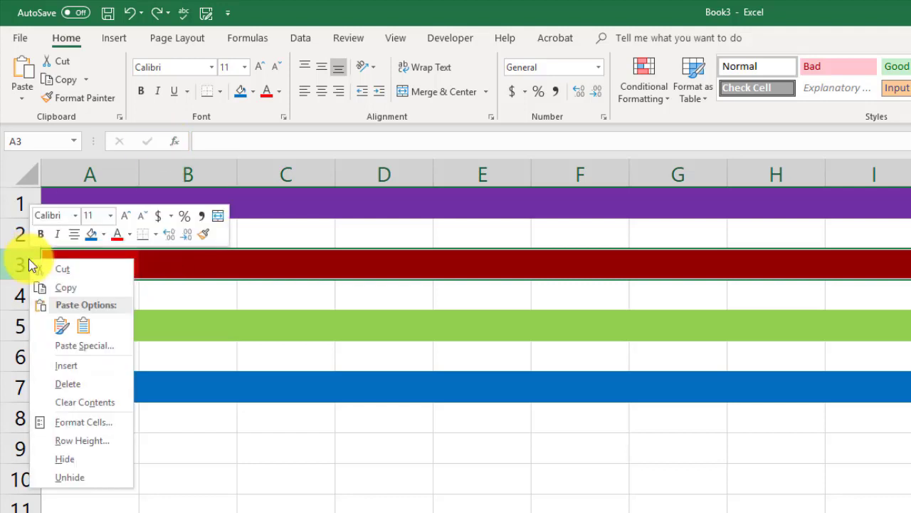
pyautogui.click(60, 385)
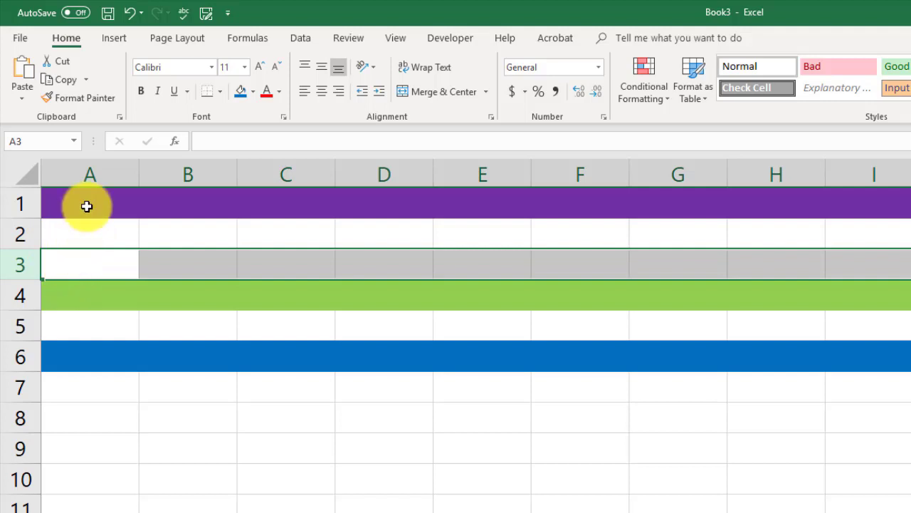
pyautogui.hotkey('ctrl', 'z')
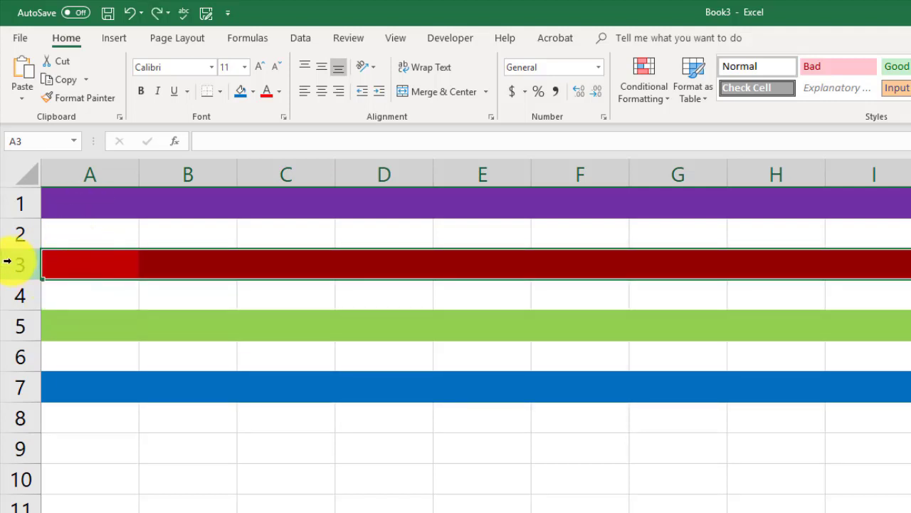
# Delete rows 3 to 5, from the red band through the green band, and switch to the worksheet for hiding columns
pyautogui.moveTo(7, 261); pyautogui.dragTo(12, 322)
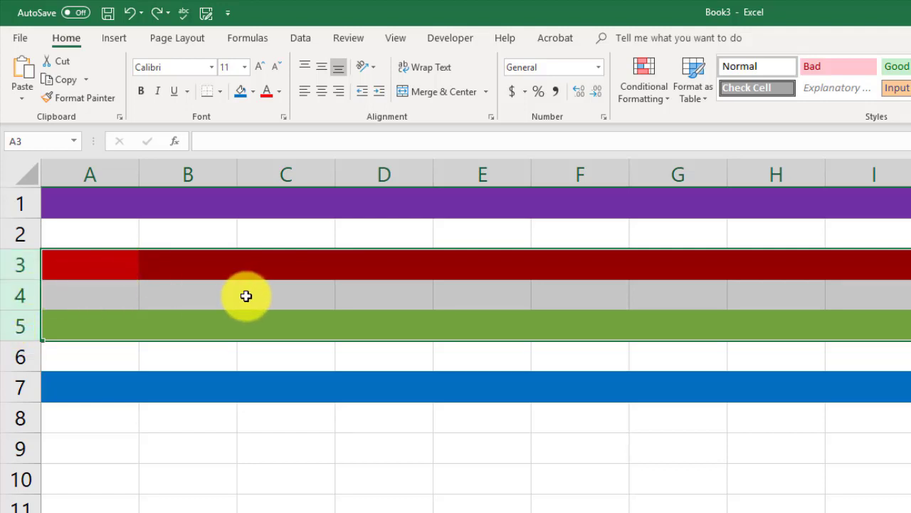
pyautogui.rightClick(102, 299)
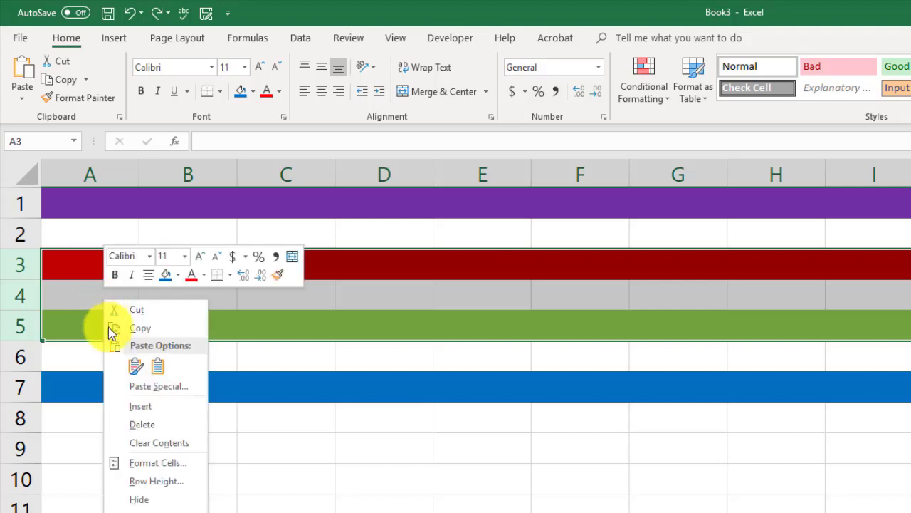
pyautogui.click(146, 422)
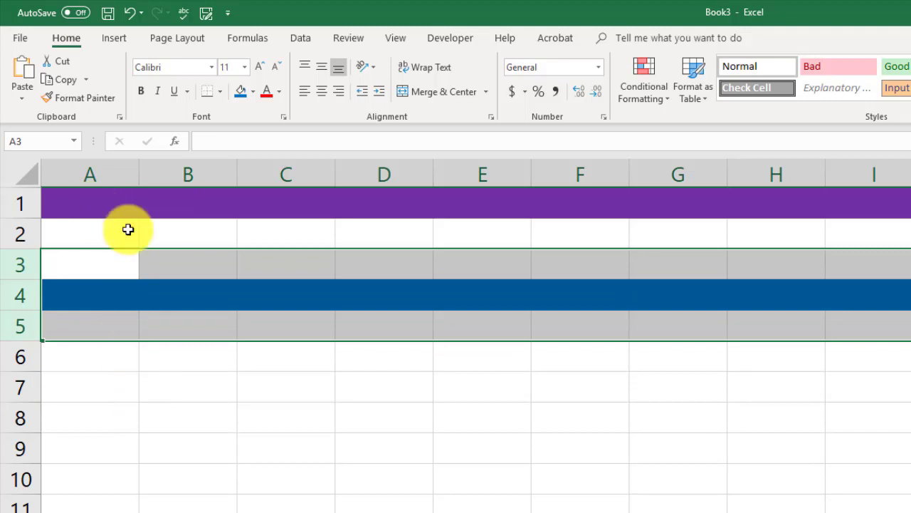
pyautogui.click(336, 510)
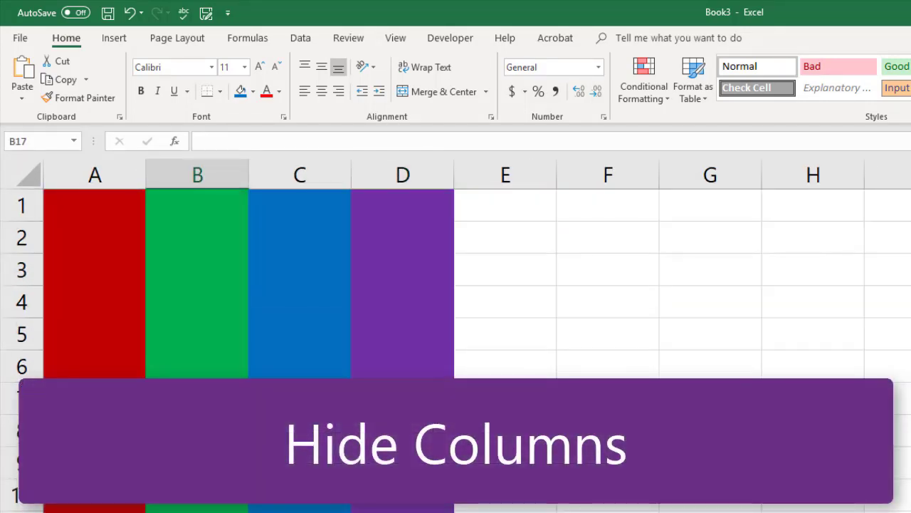
# Hide the red column A and the blue column C
pyautogui.click(118, 175)
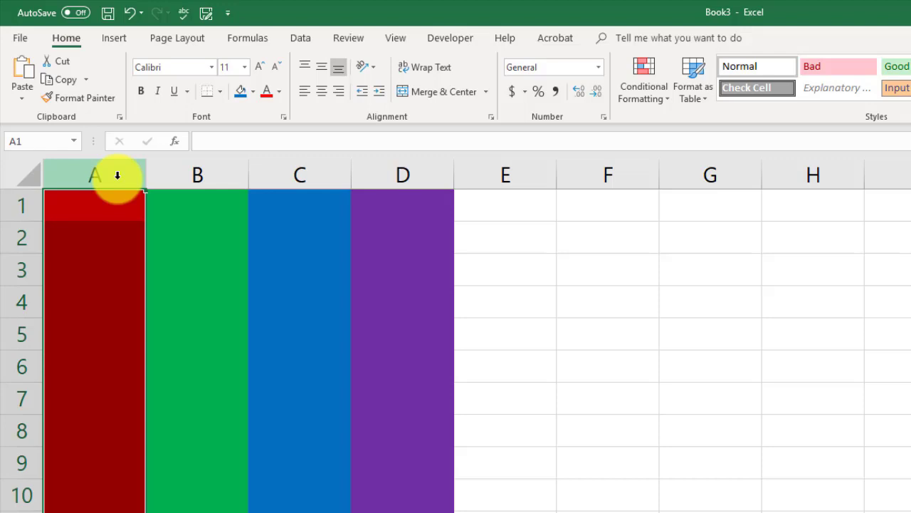
pyautogui.rightClick(117, 175)
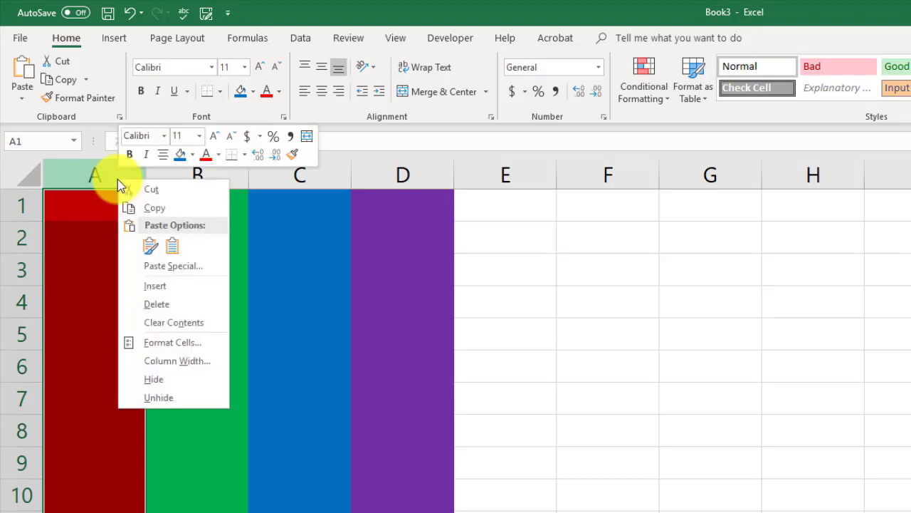
pyautogui.click(178, 381)
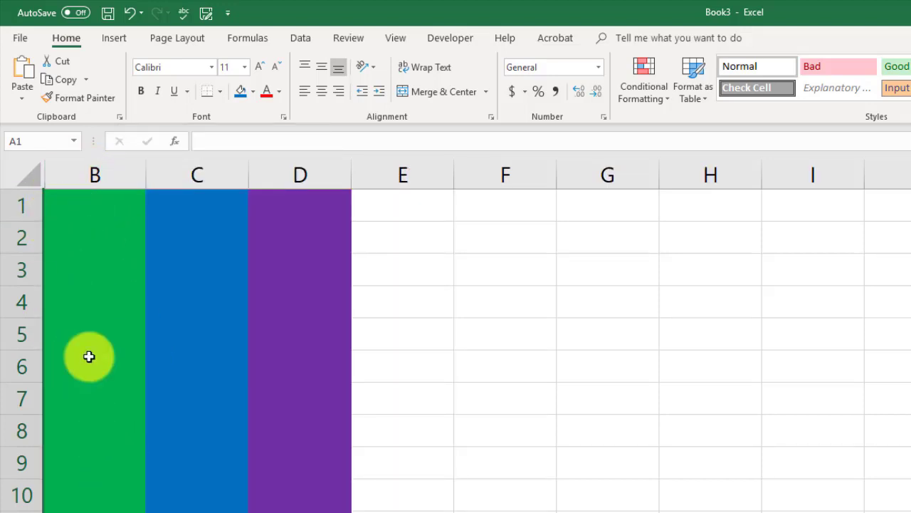
pyautogui.click(212, 172)
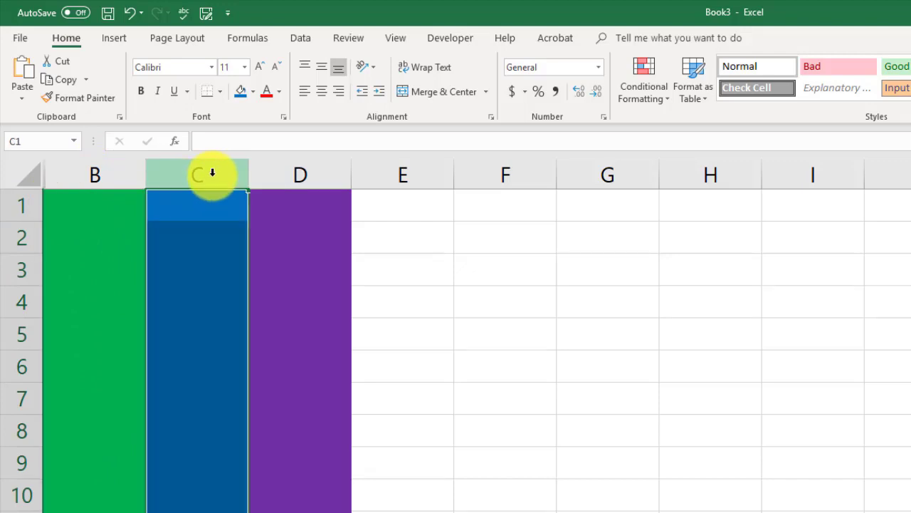
pyautogui.rightClick(212, 172)
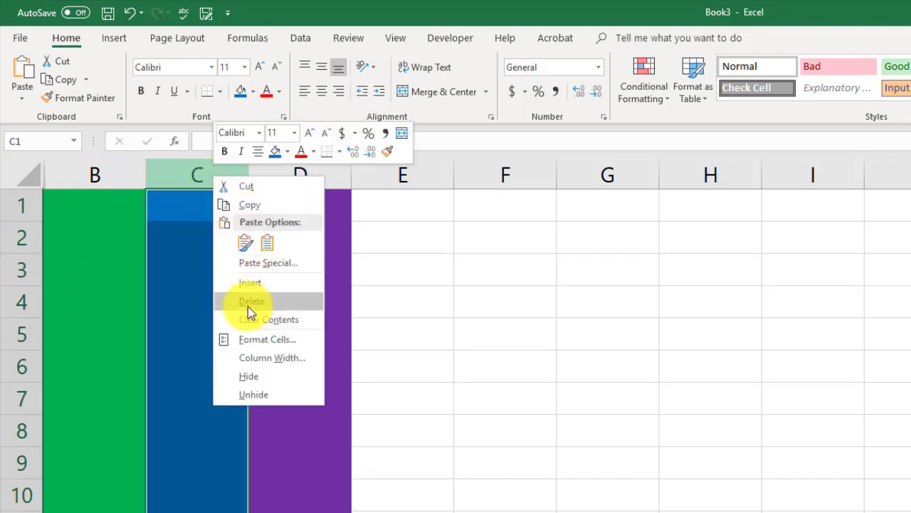
pyautogui.click(249, 377)
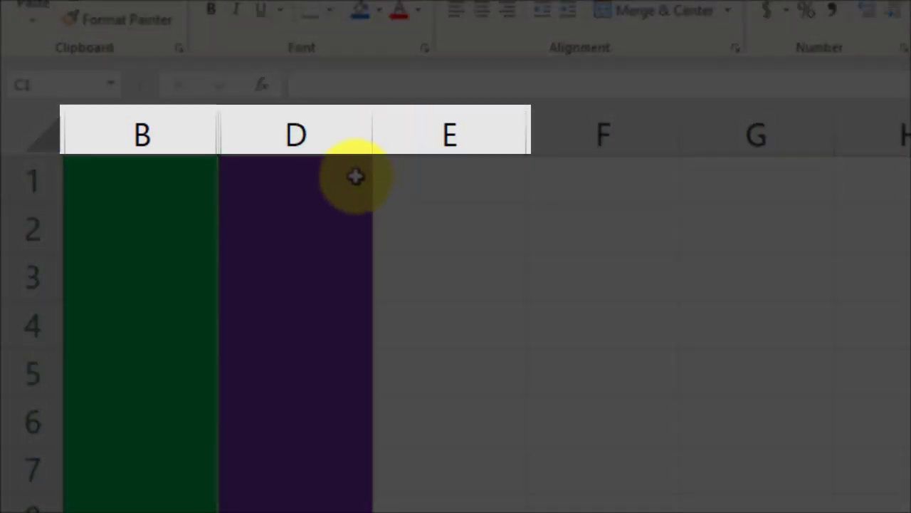
# Try to unhide column C at the border between columns B and D
pyautogui.click(230, 126)
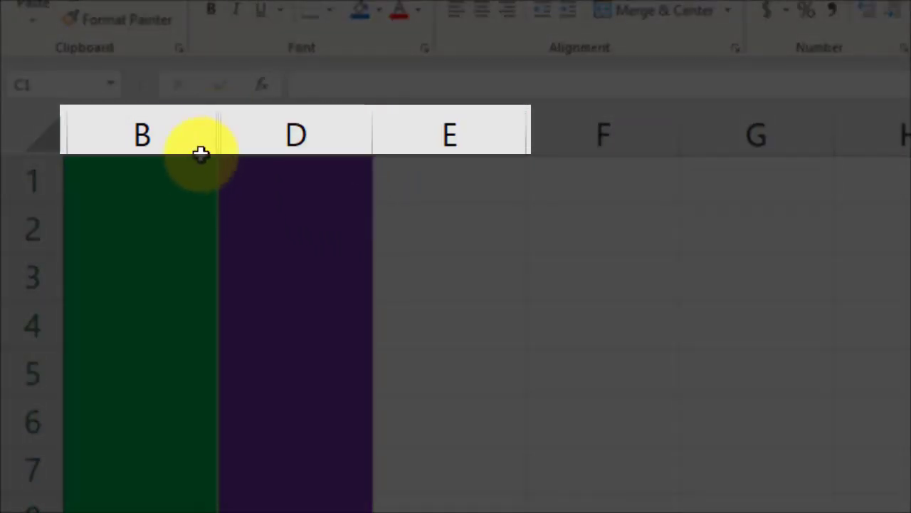
pyautogui.click(278, 145)
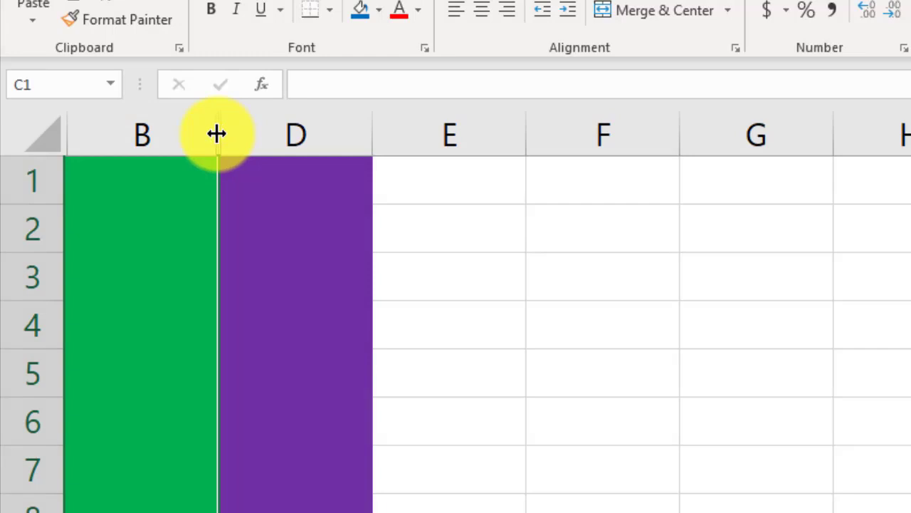
pyautogui.rightClick(217, 134)
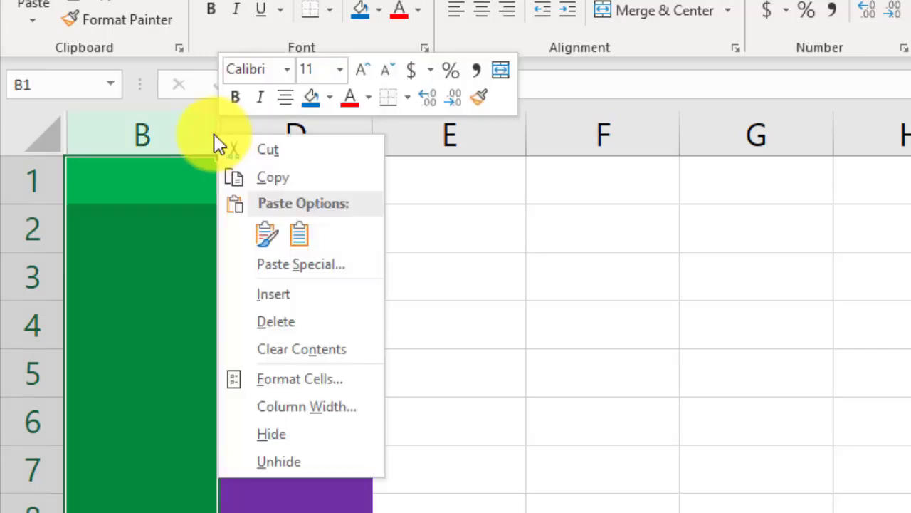
pyautogui.click(269, 461)
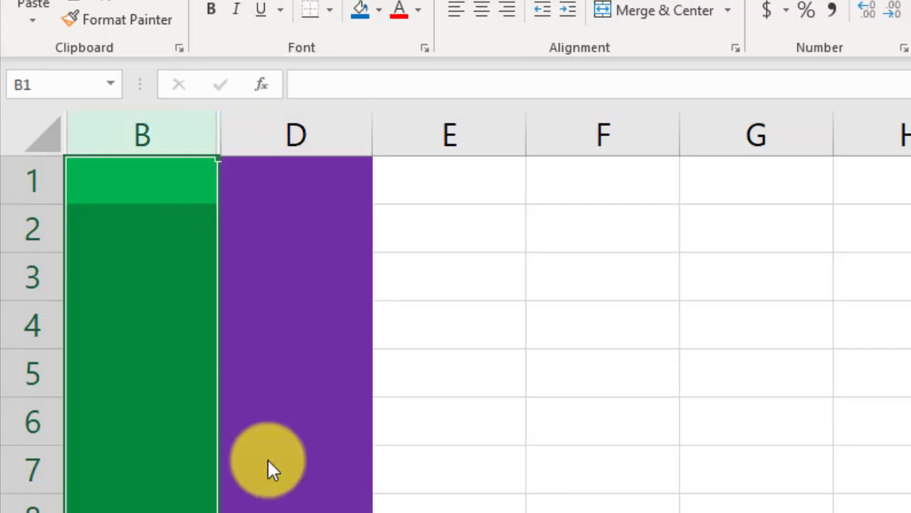
# Unhide the blue column C at the border between columns B and D, and hide it again
pyautogui.rightClick(222, 129)
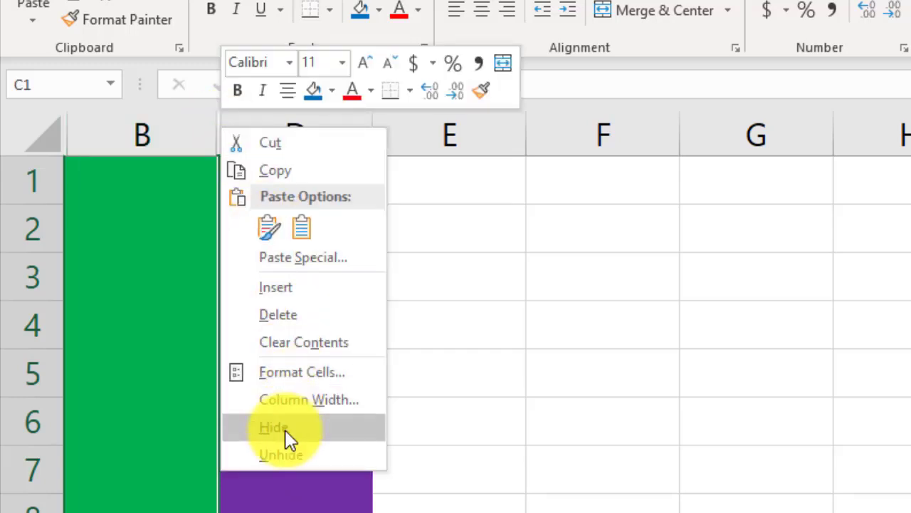
pyautogui.click(282, 457)
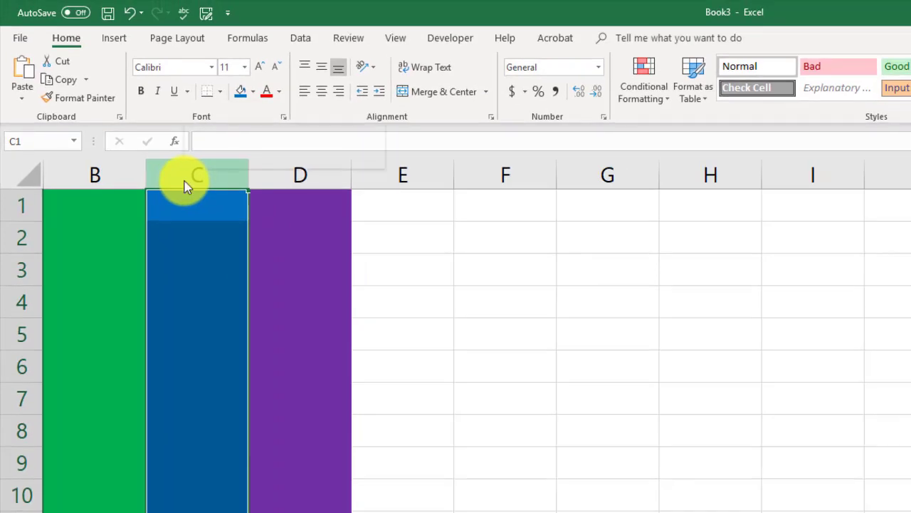
pyautogui.rightClick(276, 150)
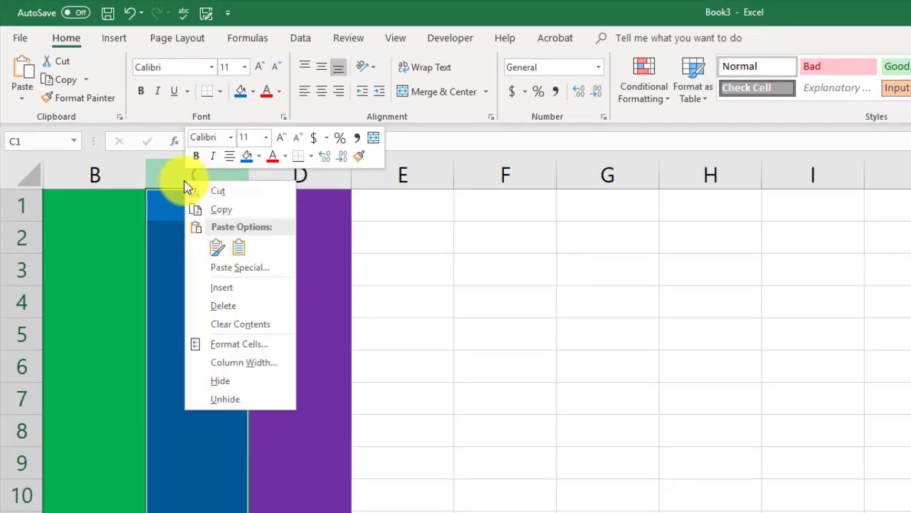
pyautogui.click(237, 381)
pyautogui.click(174, 255)
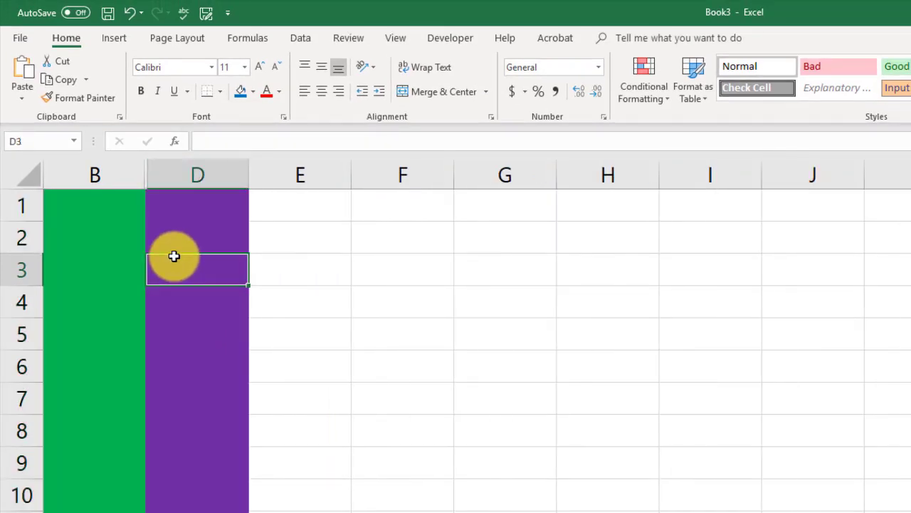
# Select the entire worksheet and unhide all hidden columns at once
pyautogui.hotkey('ctrl', 'a')
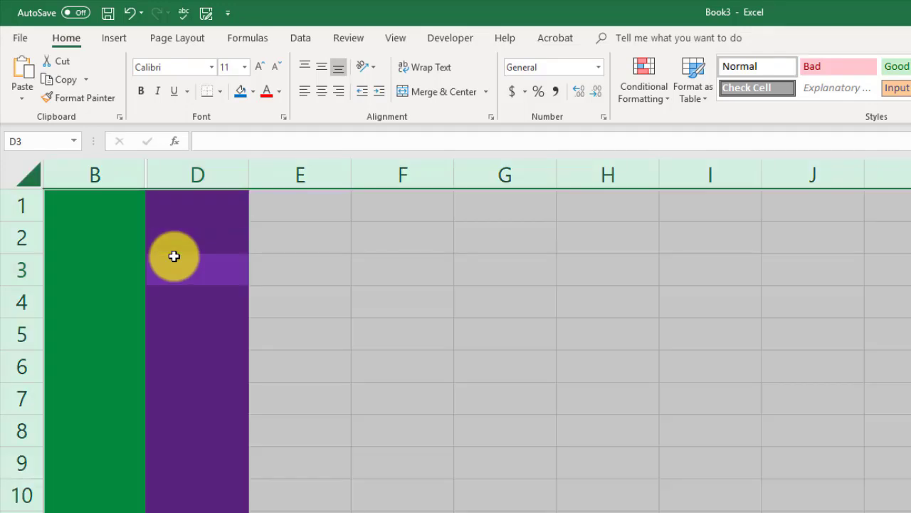
pyautogui.rightClick(201, 174)
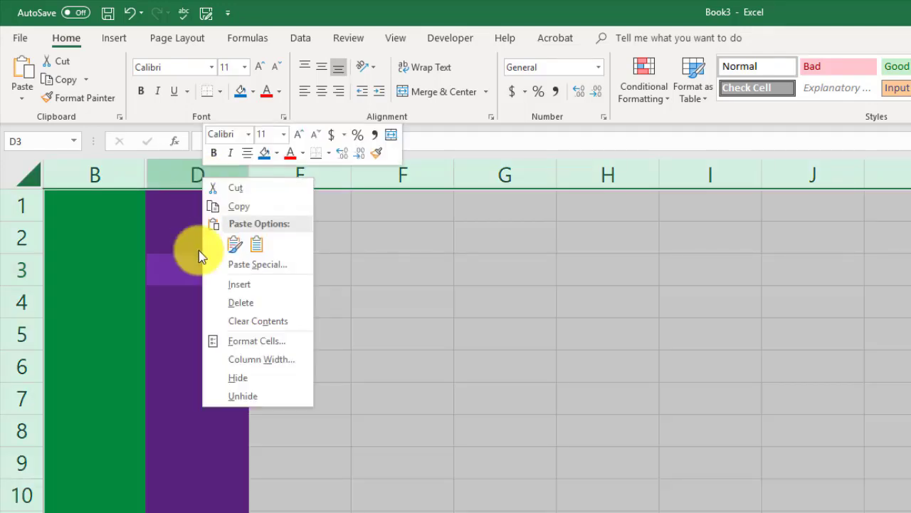
pyautogui.click(258, 390)
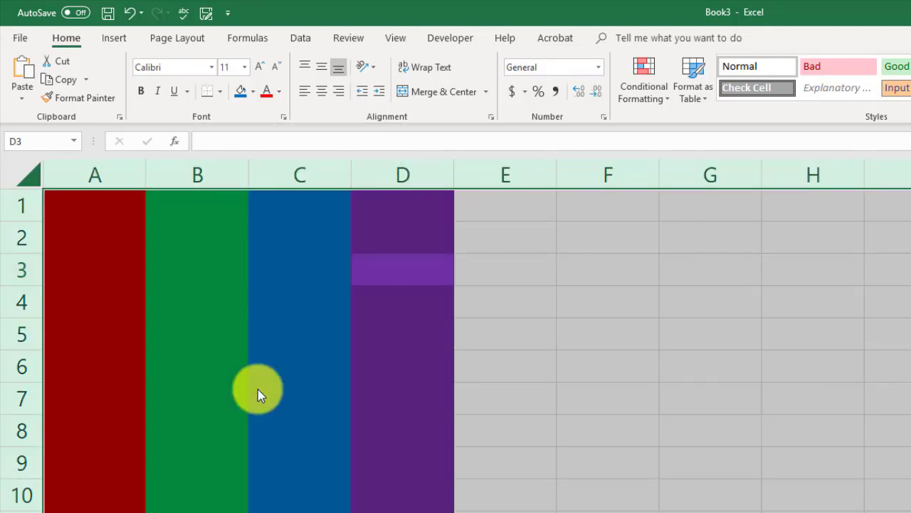
# Hide only the blue column C, leaving the red column A shown
pyautogui.click(291, 175)
pyautogui.rightClick(117, 174)
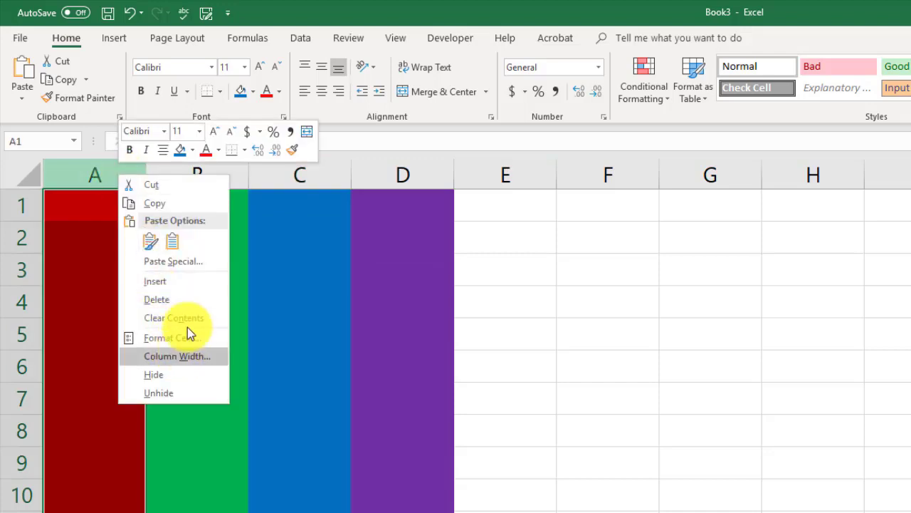
pyautogui.click(303, 180)
pyautogui.rightClick(303, 179)
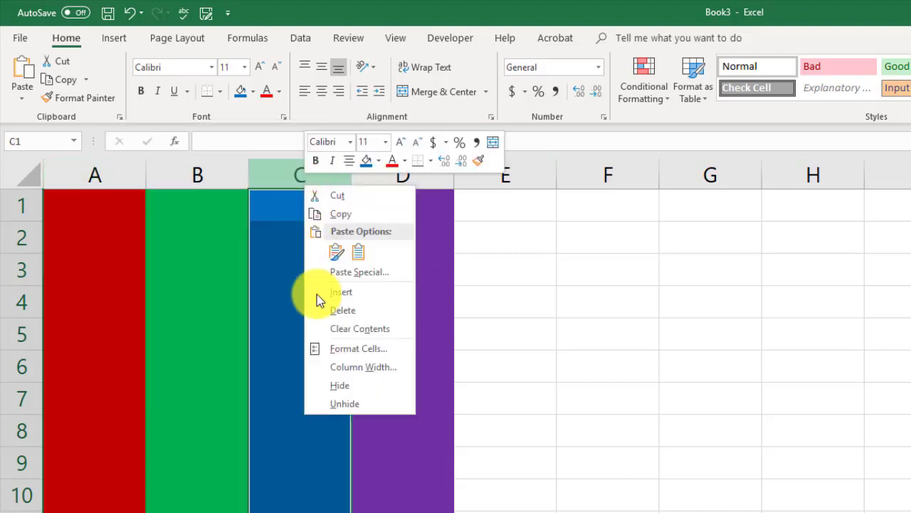
pyautogui.click(350, 388)
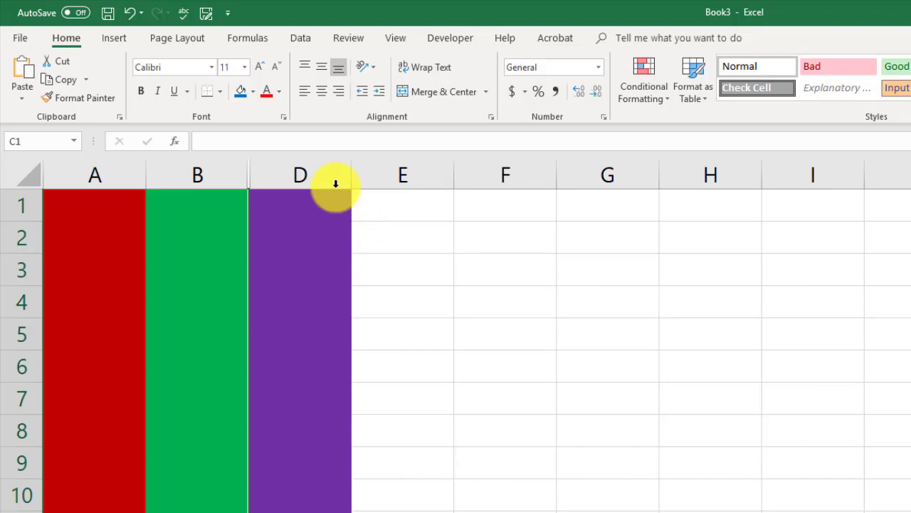
# Unhide only column C, targeting the hidden column itself at the border between columns B and D
pyautogui.rightClick(247, 175)
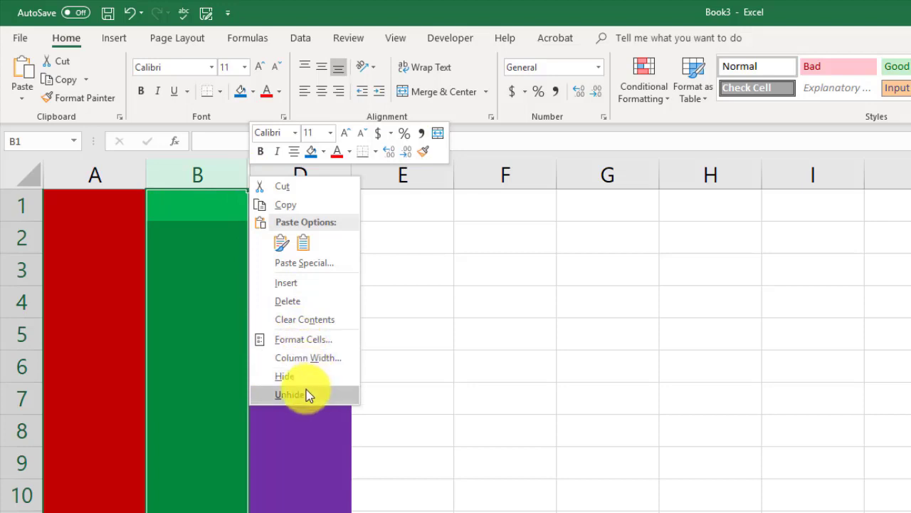
pyautogui.click(307, 395)
pyautogui.rightClick(251, 173)
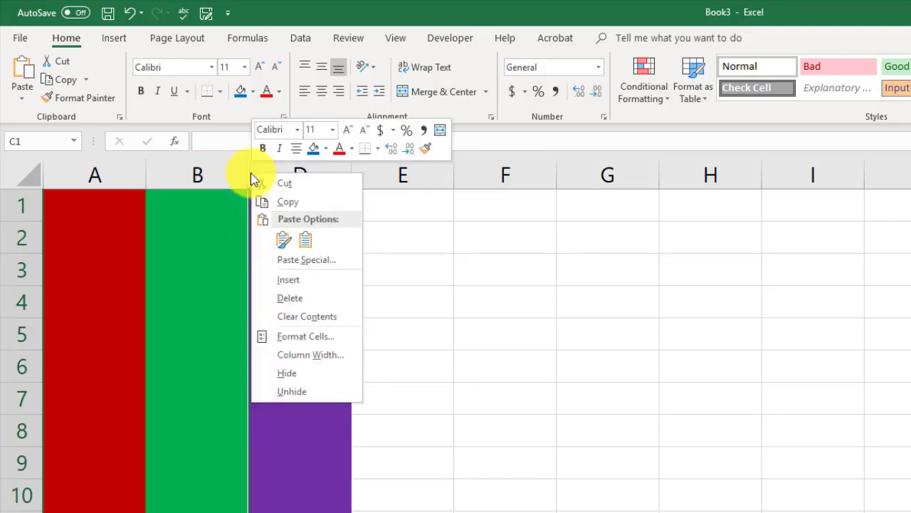
pyautogui.click(301, 390)
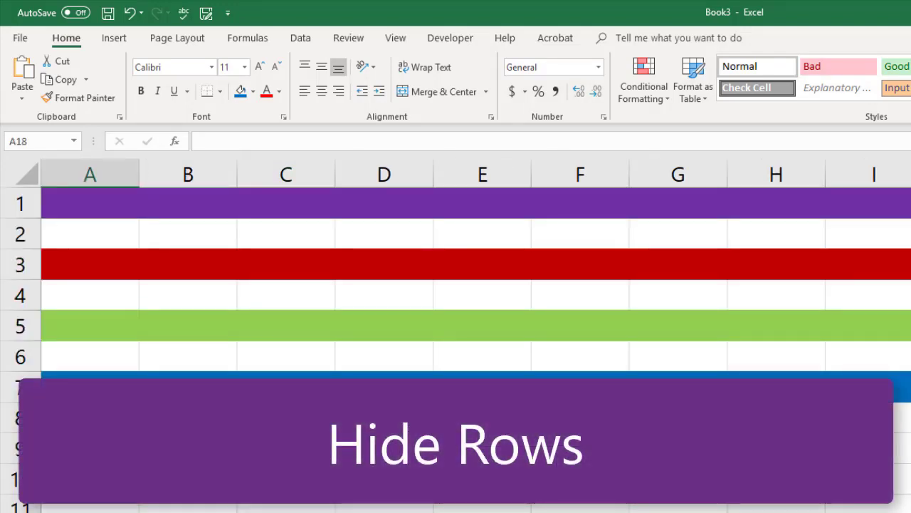
# Hide the red row 3, and unhide it at the border between rows 2 and 4
pyautogui.click(19, 267)
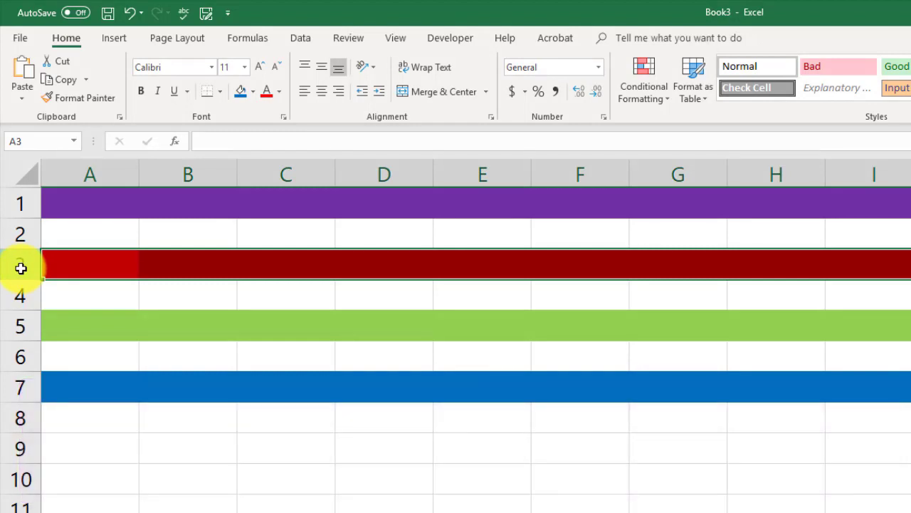
pyautogui.rightClick(21, 268)
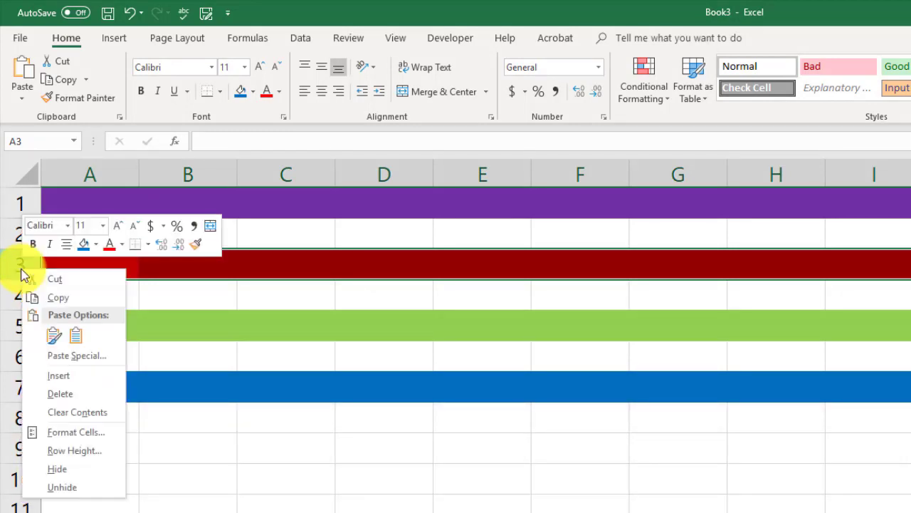
pyautogui.click(64, 471)
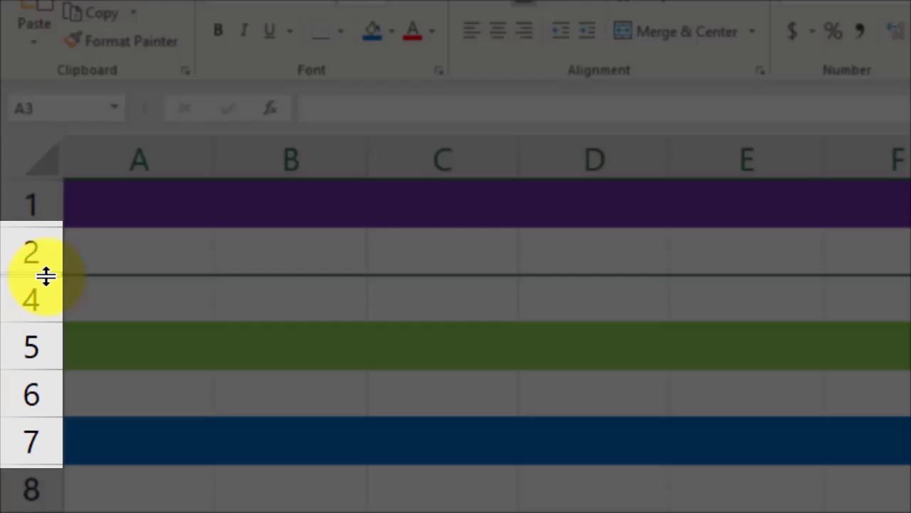
pyautogui.rightClick(46, 276)
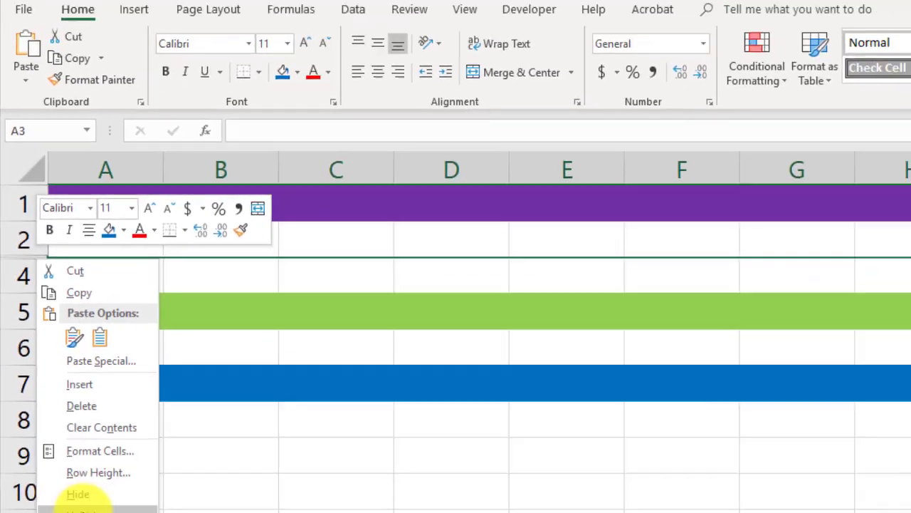
pyautogui.click(79, 510)
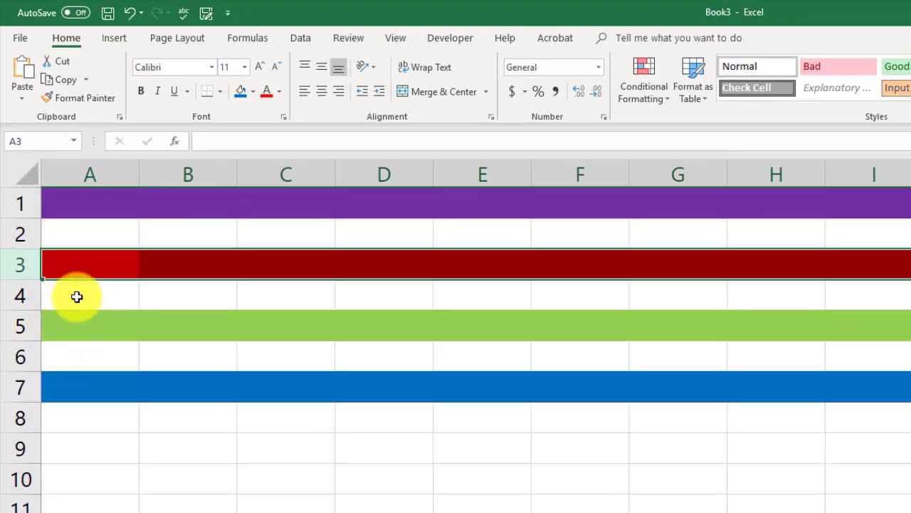
# Hide the red row 3 again, and unhide all rows with the entire worksheet selected
pyautogui.click(70, 300)
pyautogui.rightClick(31, 272)
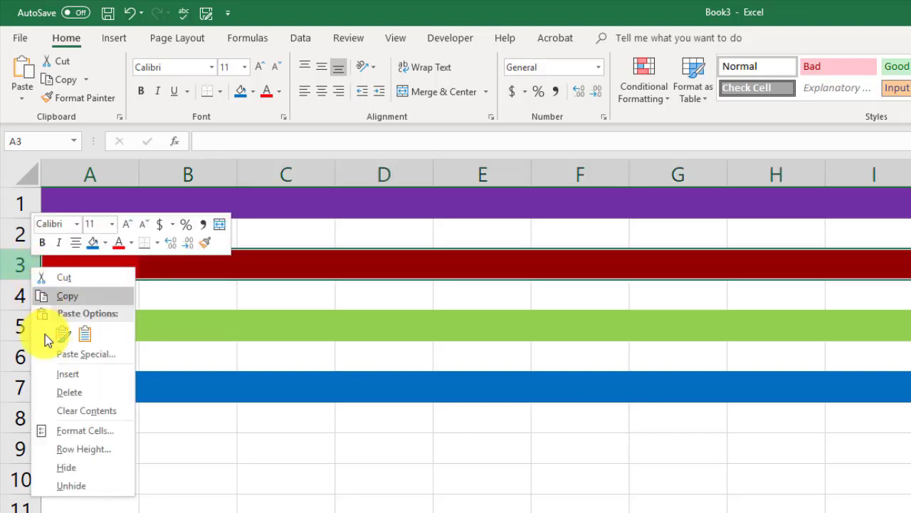
pyautogui.click(47, 466)
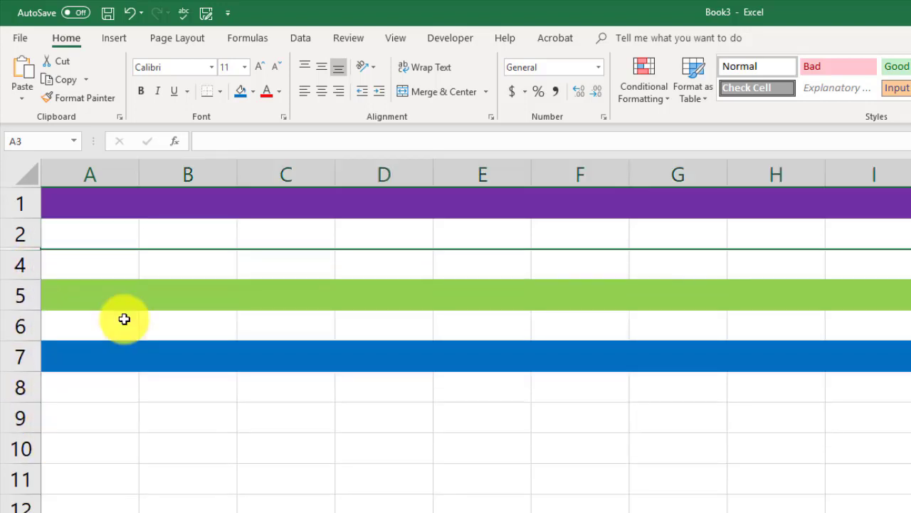
pyautogui.hotkey('ctrl', 'a')
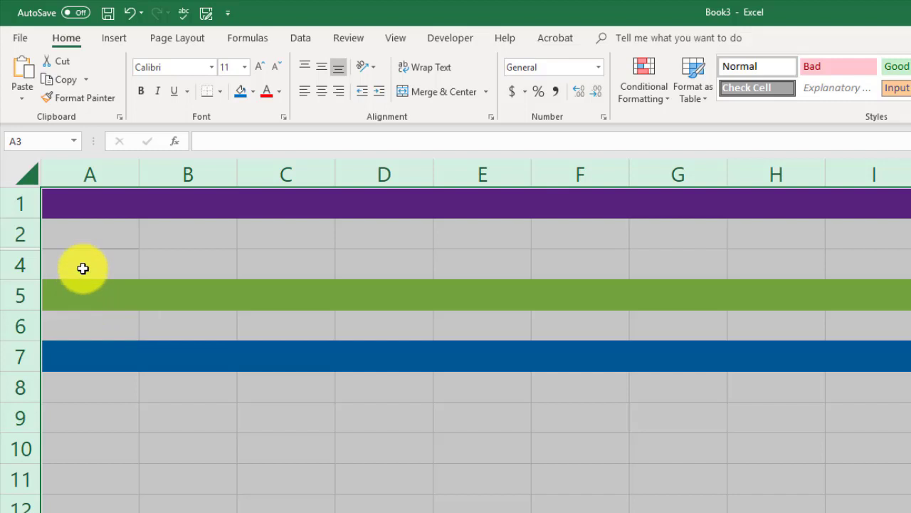
pyautogui.rightClick(36, 267)
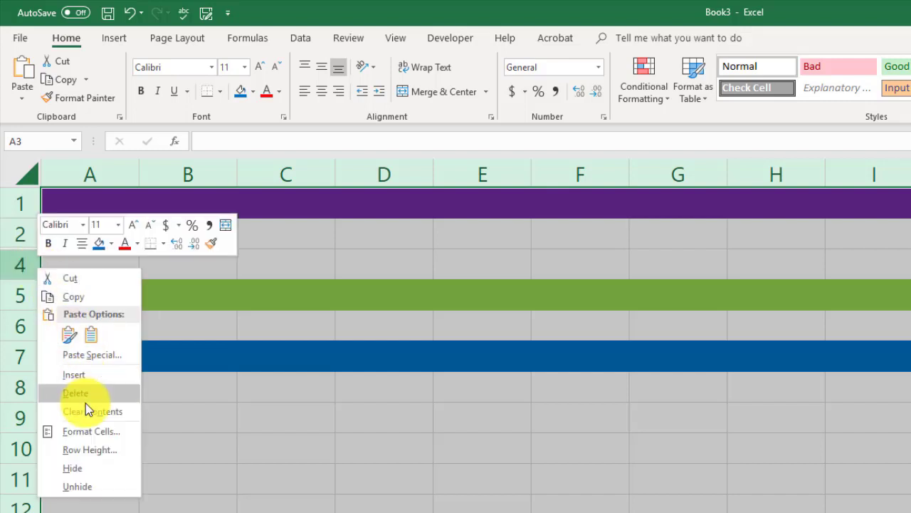
pyautogui.click(84, 484)
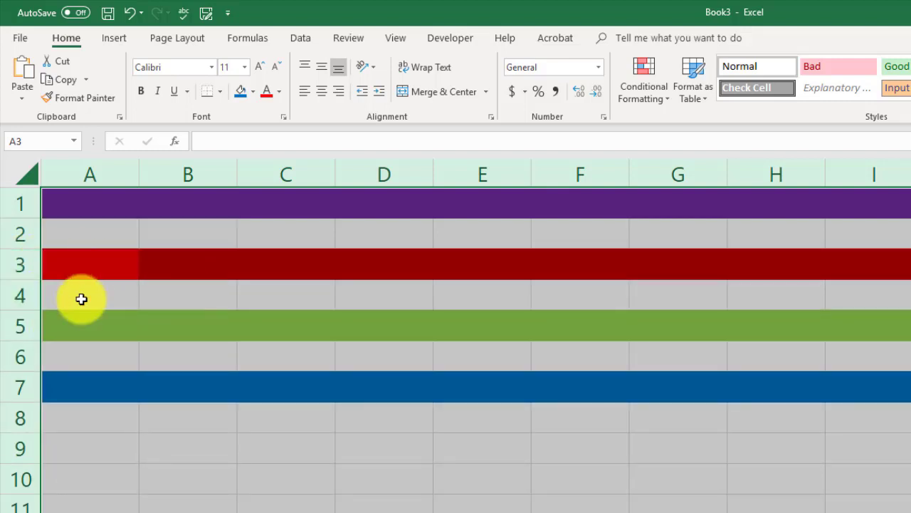